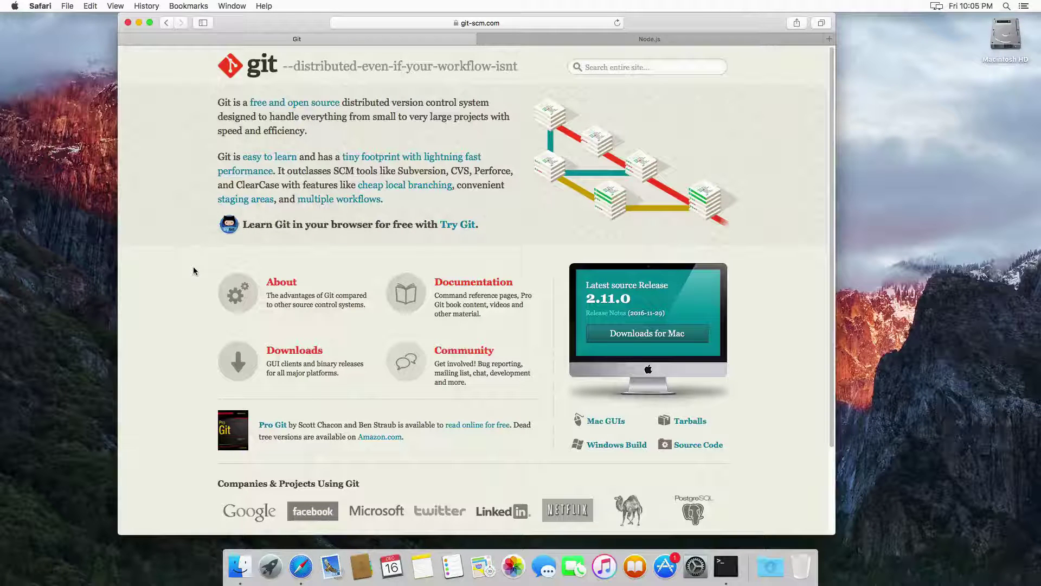
Step: Return to the Git homepage tab in Safari and dismiss the favourites suggestions
drag(339, 32, 368, 31)
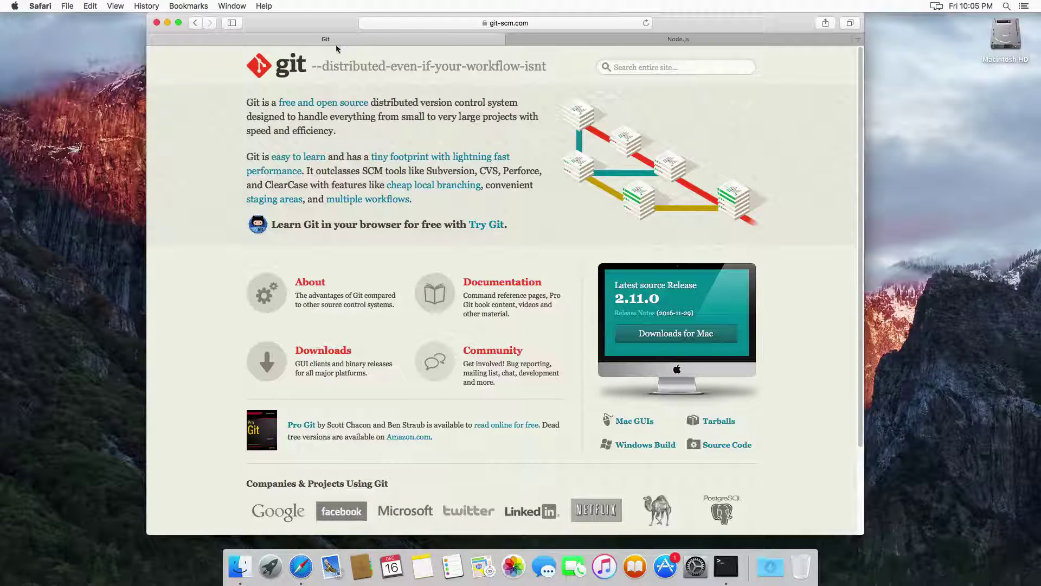
click(563, 41)
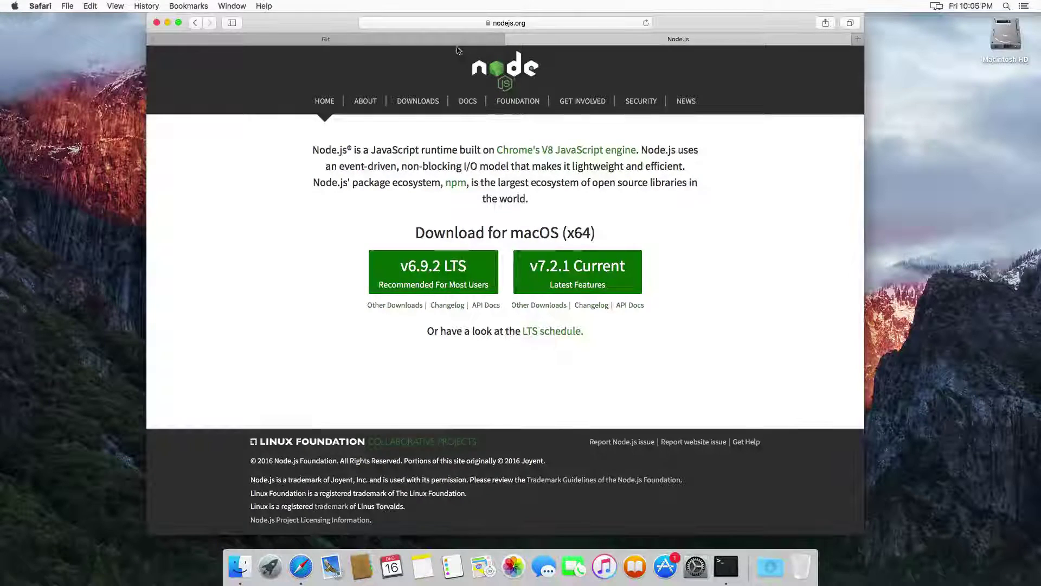
click(423, 40)
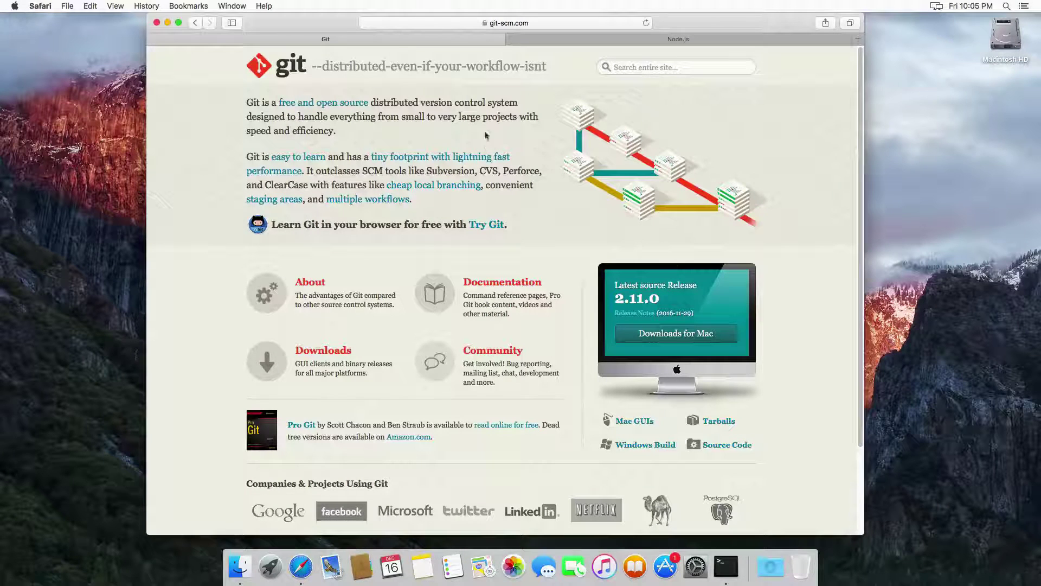
click(543, 23)
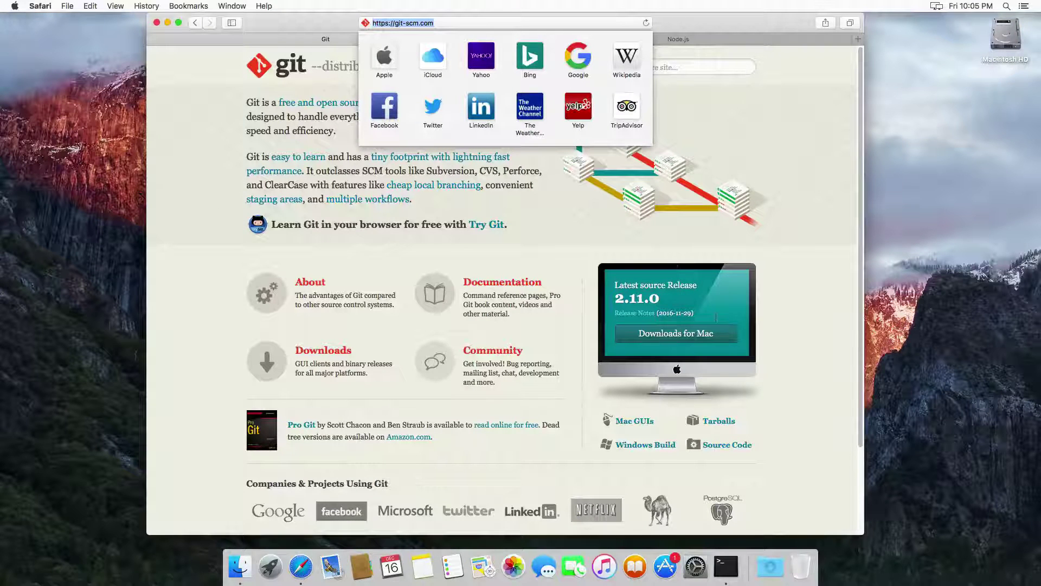
click(682, 341)
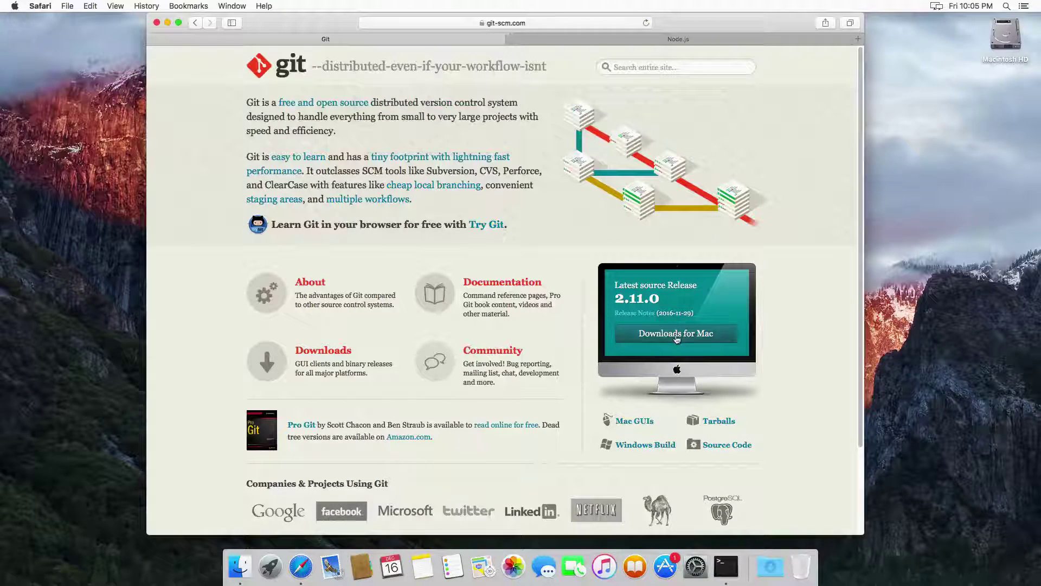
Step: Manually download the Git 2.10.1 Mac disk image, check its progress, and go to Node.js
click(688, 338)
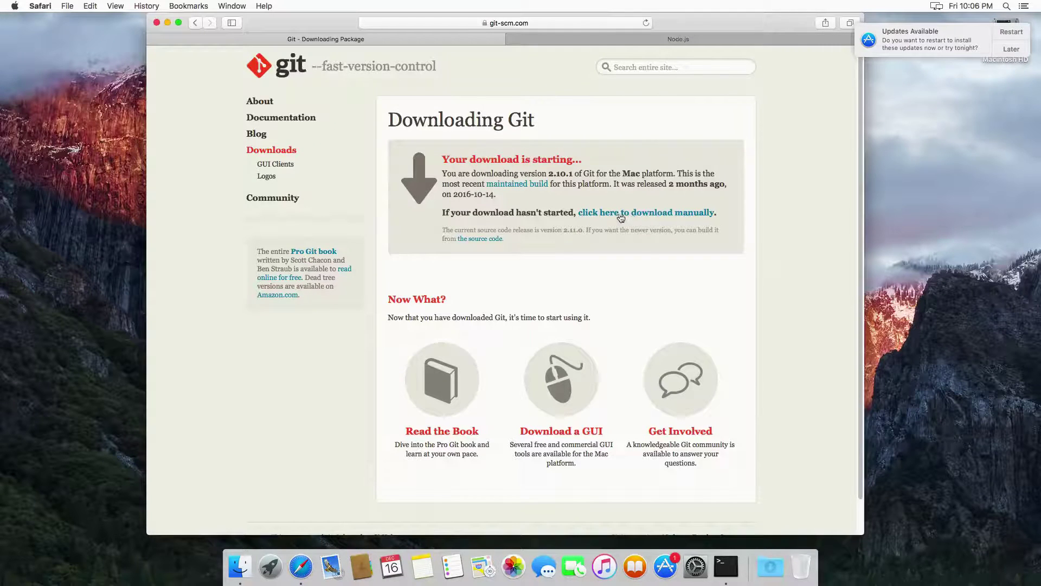
click(675, 215)
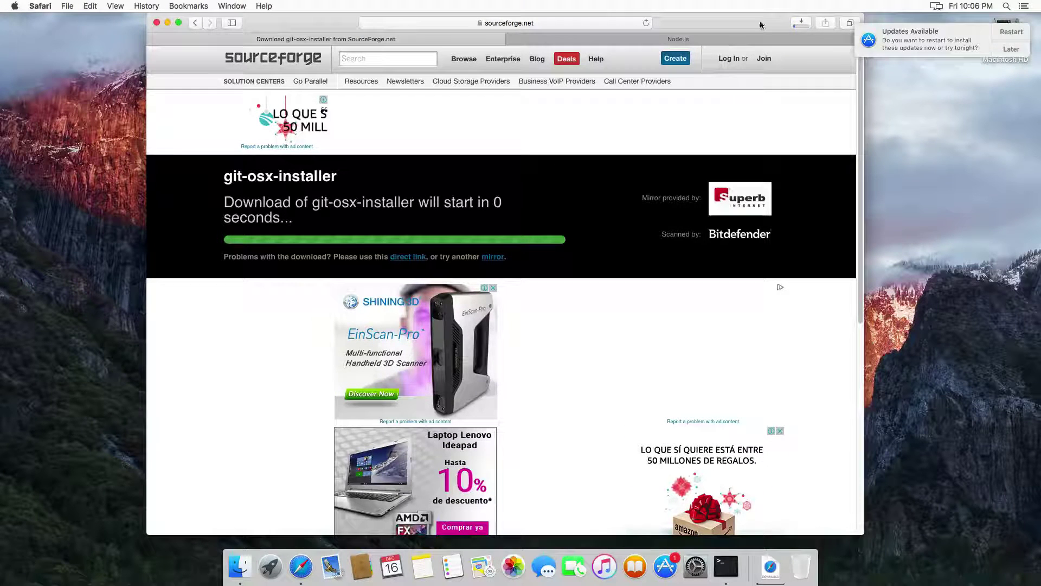
click(801, 24)
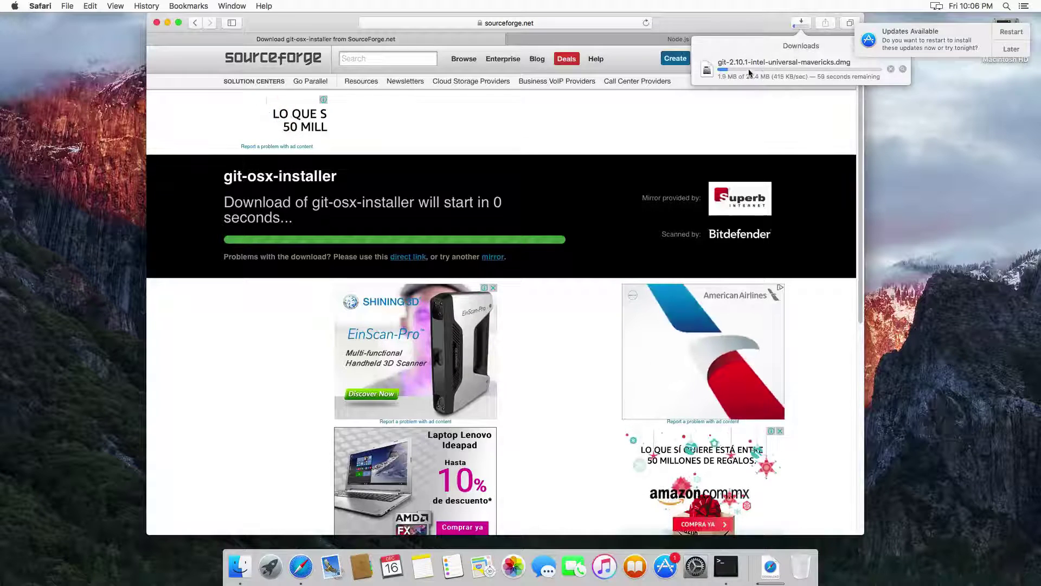
click(619, 41)
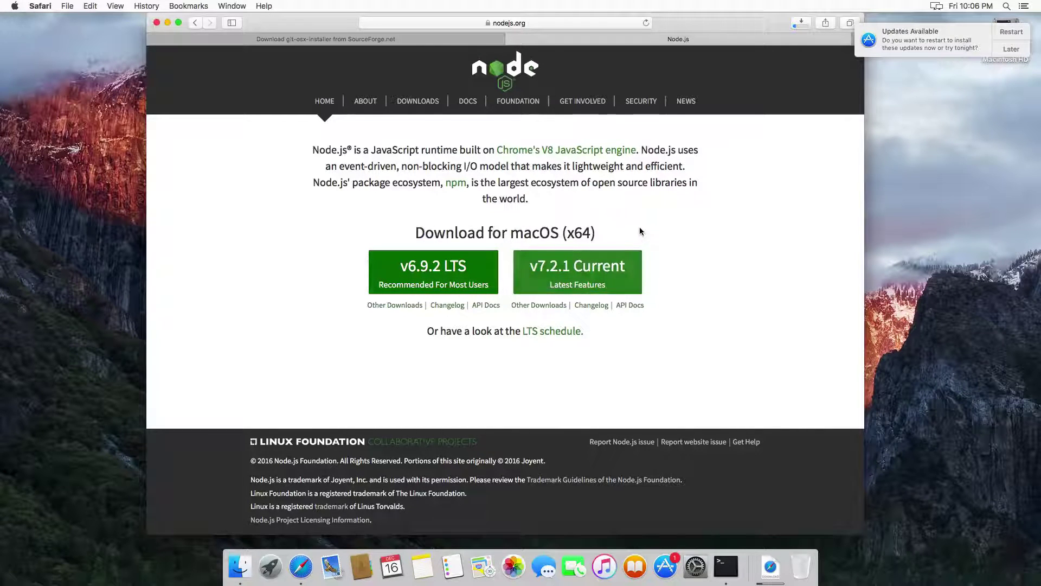
Step: Download the Node.js v6.9.2 LTS installer and check progress of both downloads
click(442, 272)
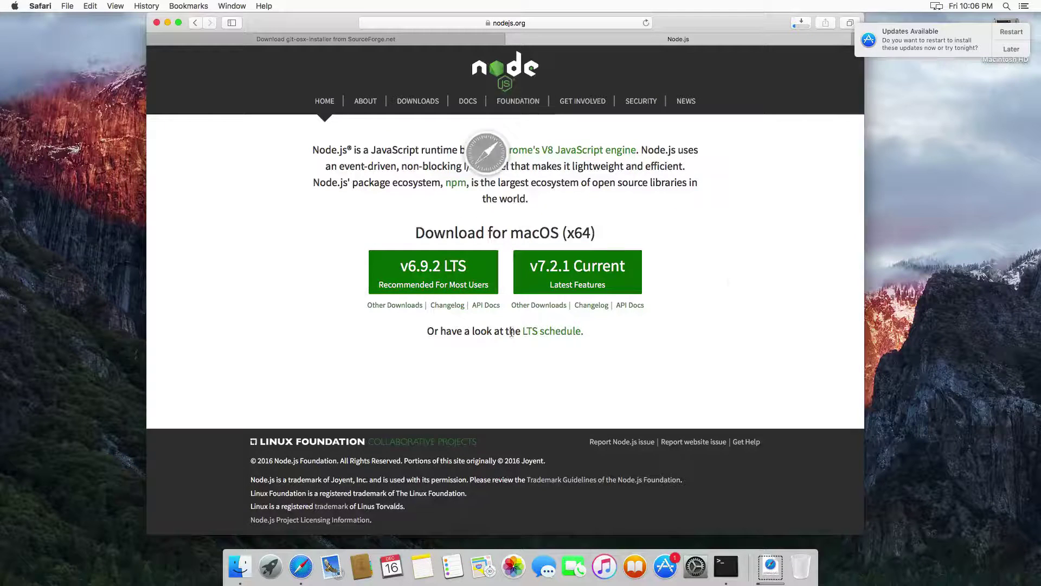
click(802, 25)
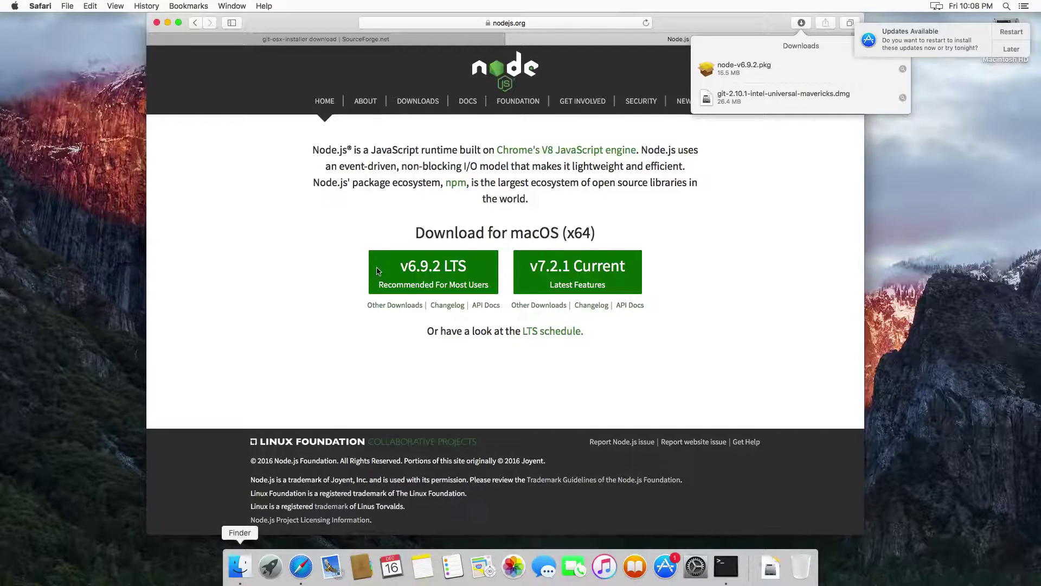
Step: Open the Git disk image from the Downloads folder in Finder
click(239, 566)
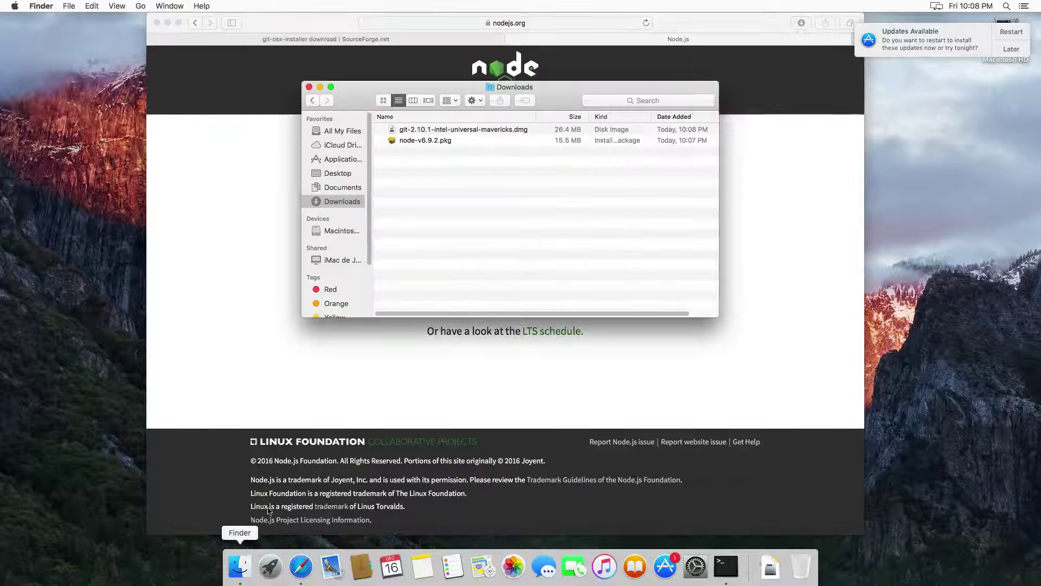
click(459, 132)
click(458, 140)
click(457, 131)
click(458, 137)
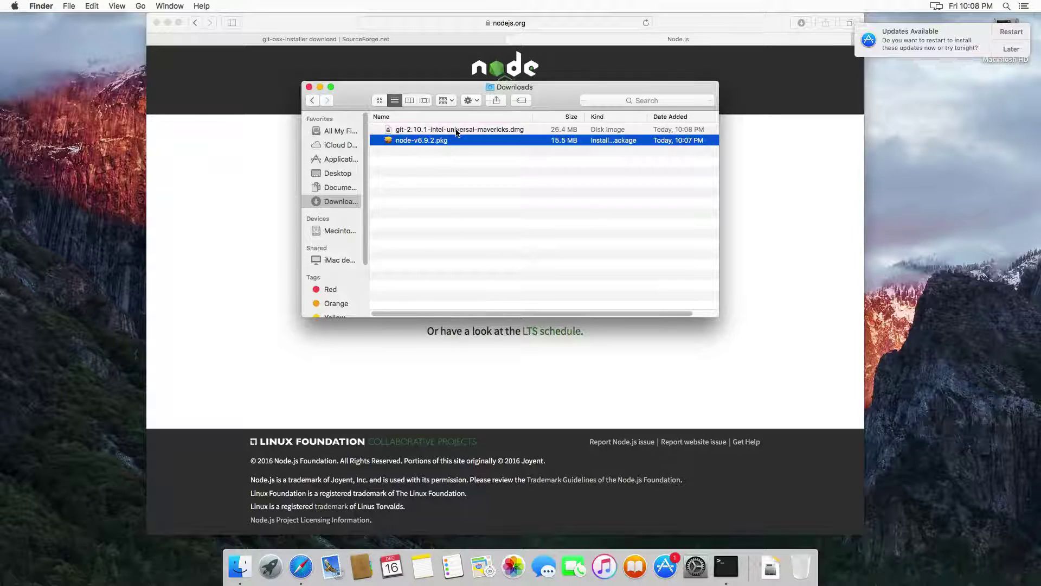
click(431, 130)
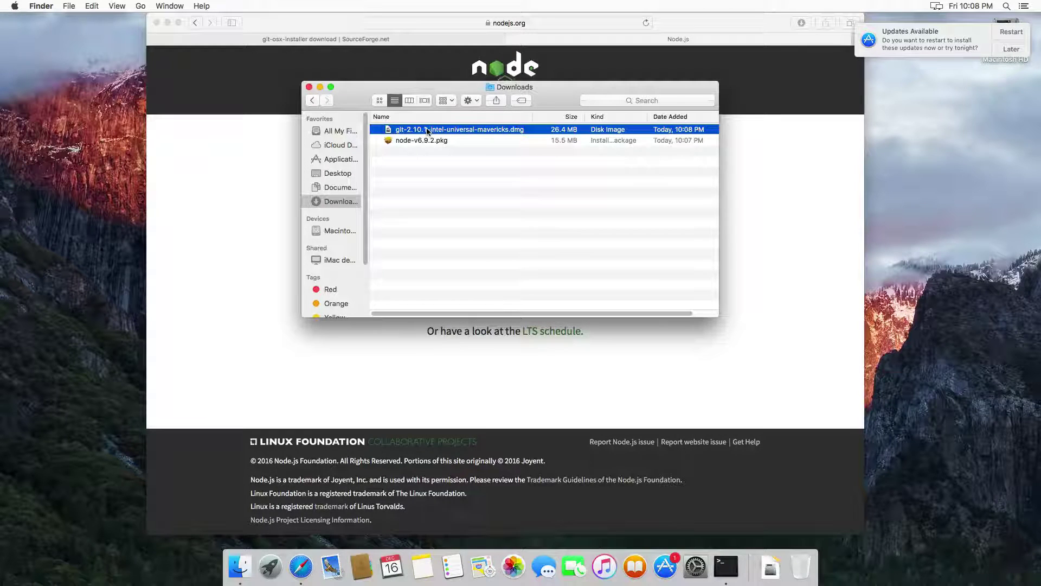
key(super+o)
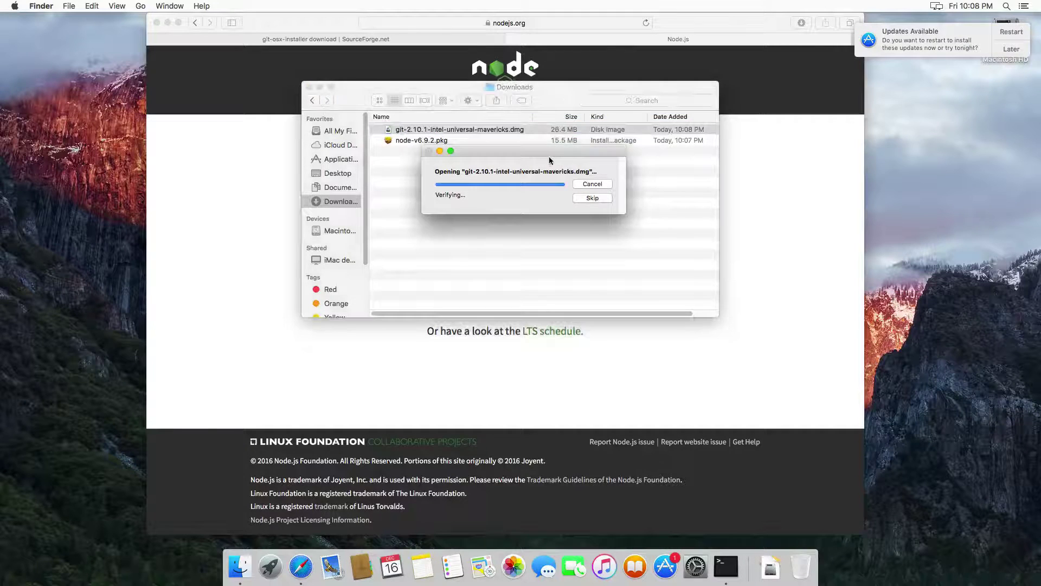
Step: Launch the git-2.10.1 installer package from the mounted volume
drag(549, 155, 513, 179)
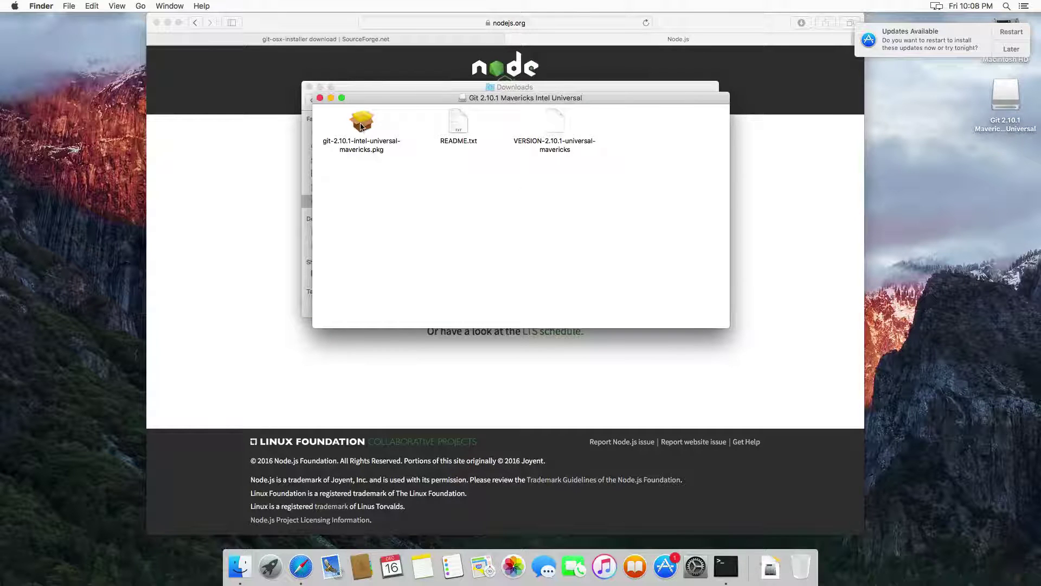
click(361, 125)
double_click(360, 126)
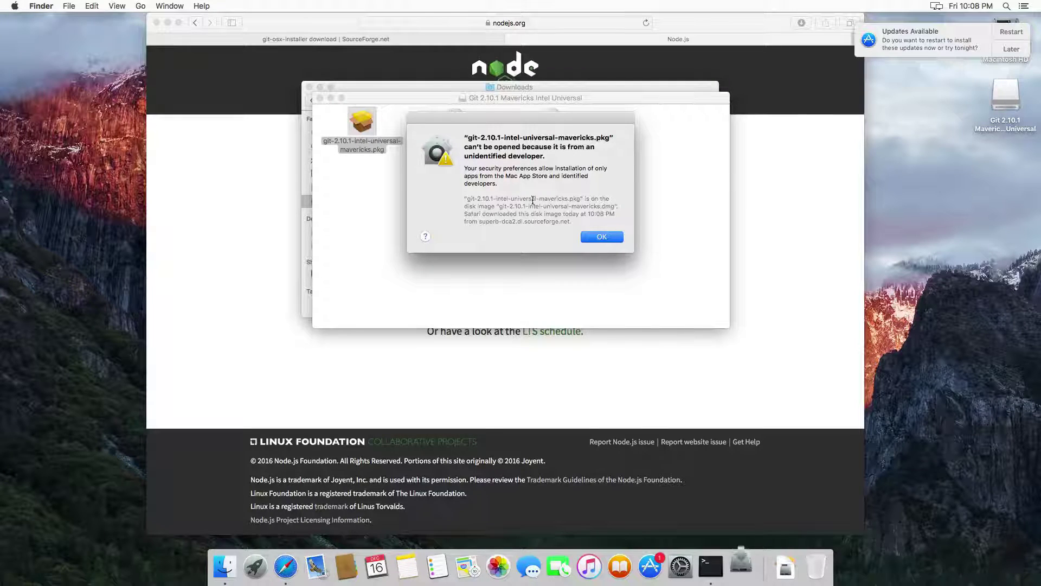
Step: Dismiss the unidentified-developer warning and choose Open Anyway in Security & Privacy General
click(610, 241)
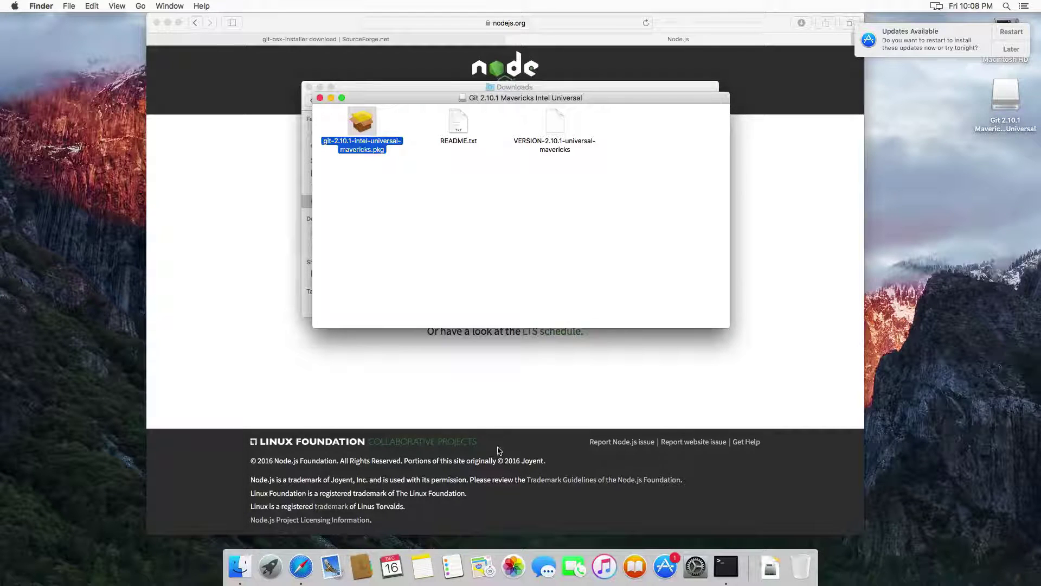
click(695, 567)
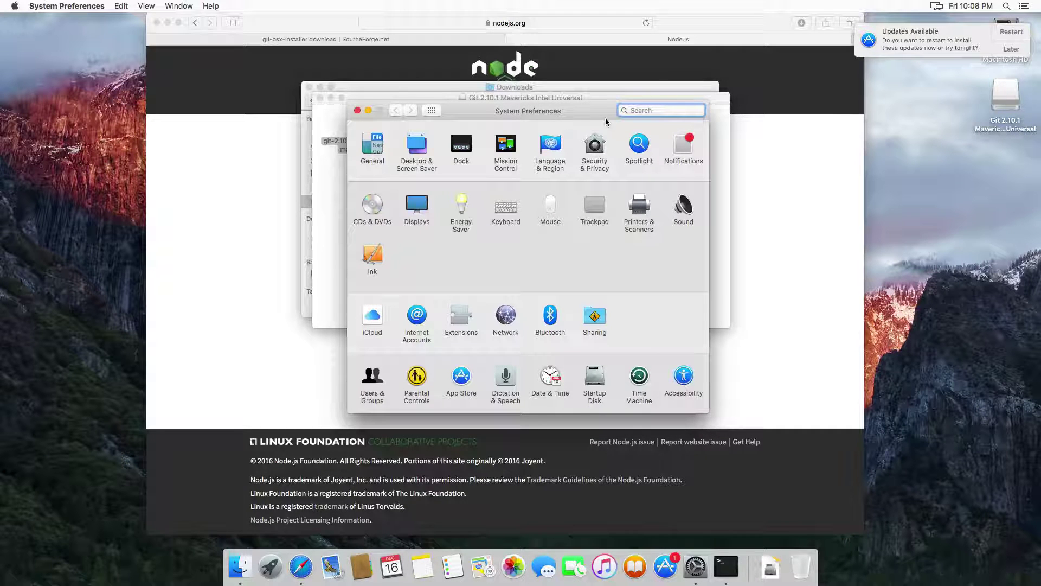
click(595, 142)
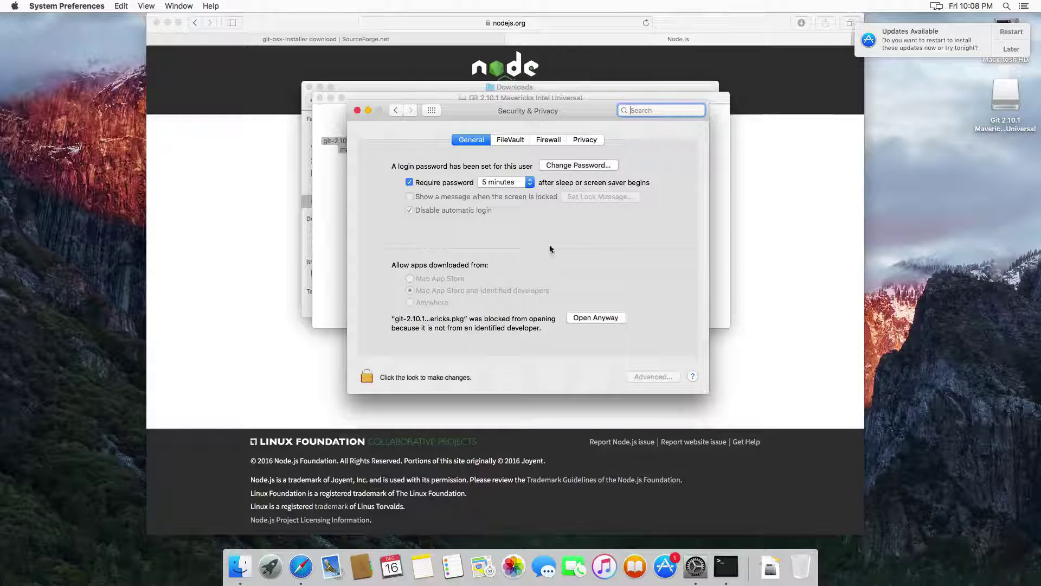
click(589, 319)
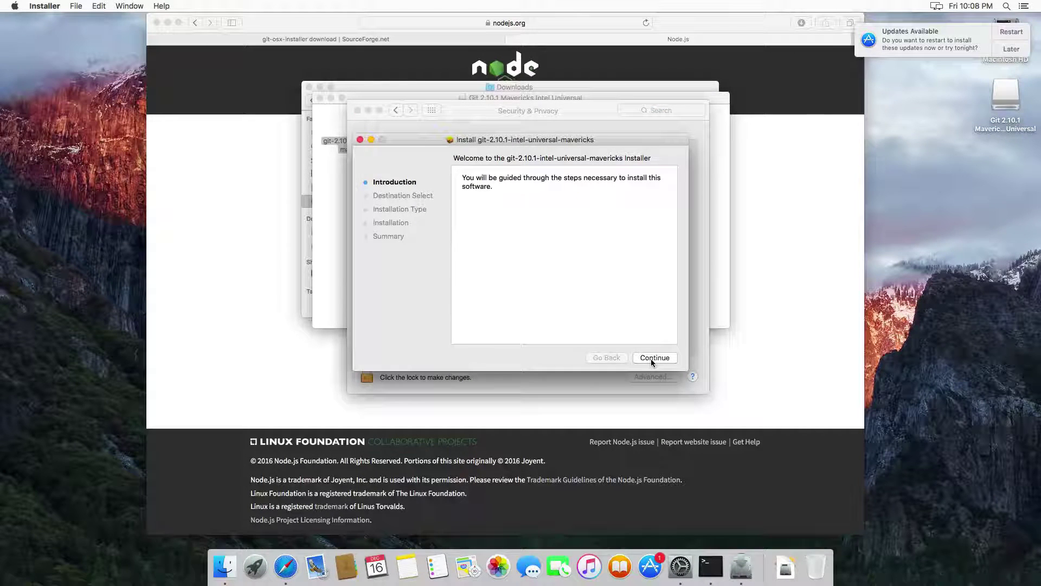
Step: Install Git 2.10.1, authorizing with the admin password, then close the finished installer
click(651, 359)
click(652, 359)
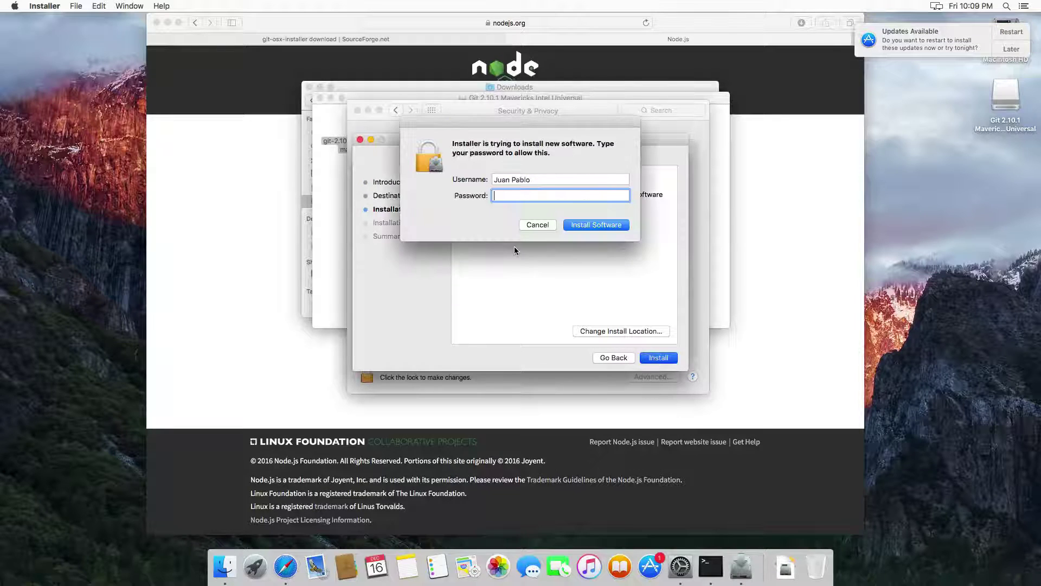
text(••••••••••)
click(590, 226)
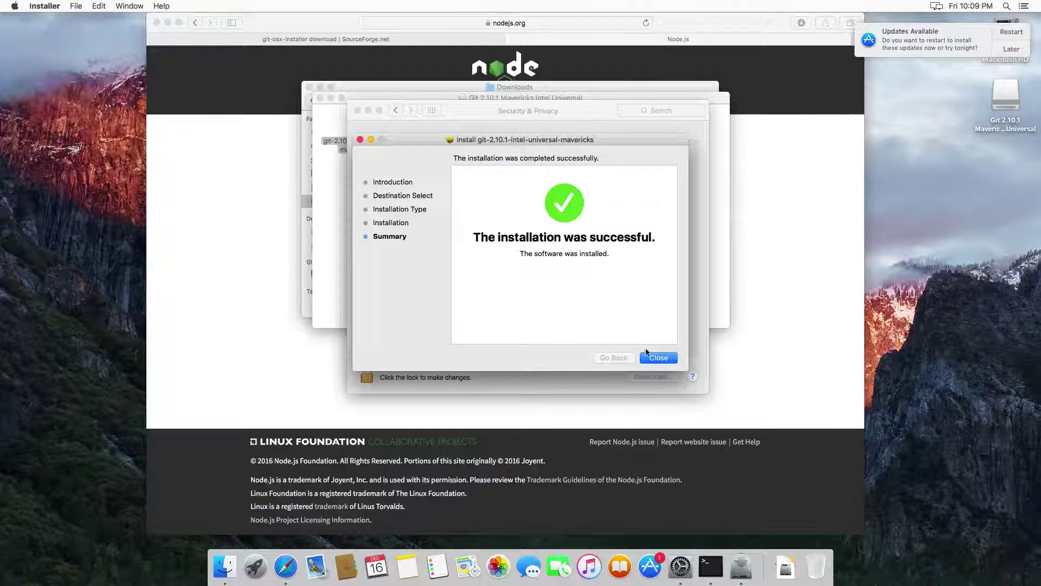
click(659, 358)
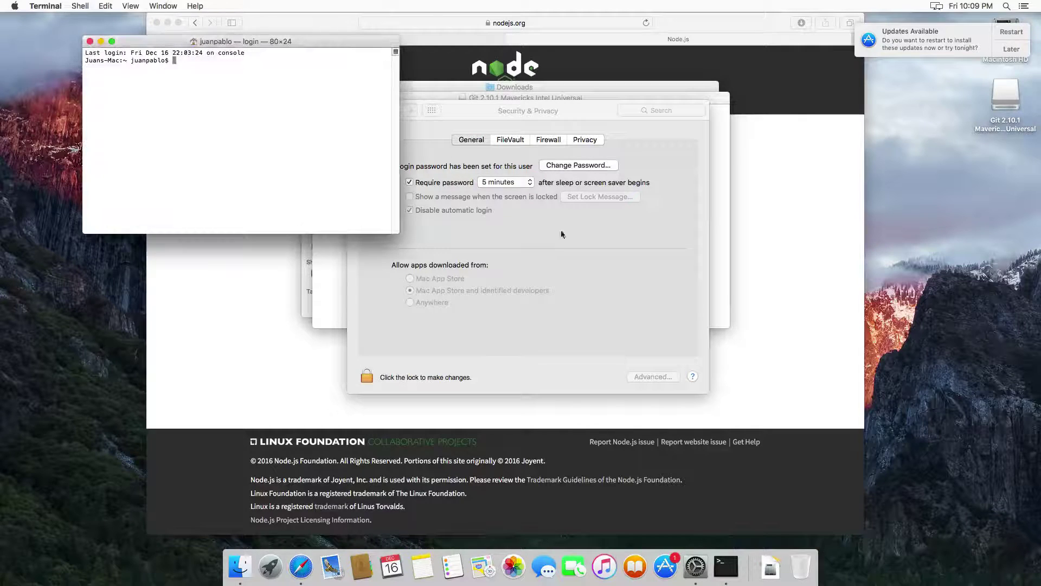
Step: Run git --version in Terminal, confirming git version 2.10.1
drag(312, 48, 478, 123)
text(git -)
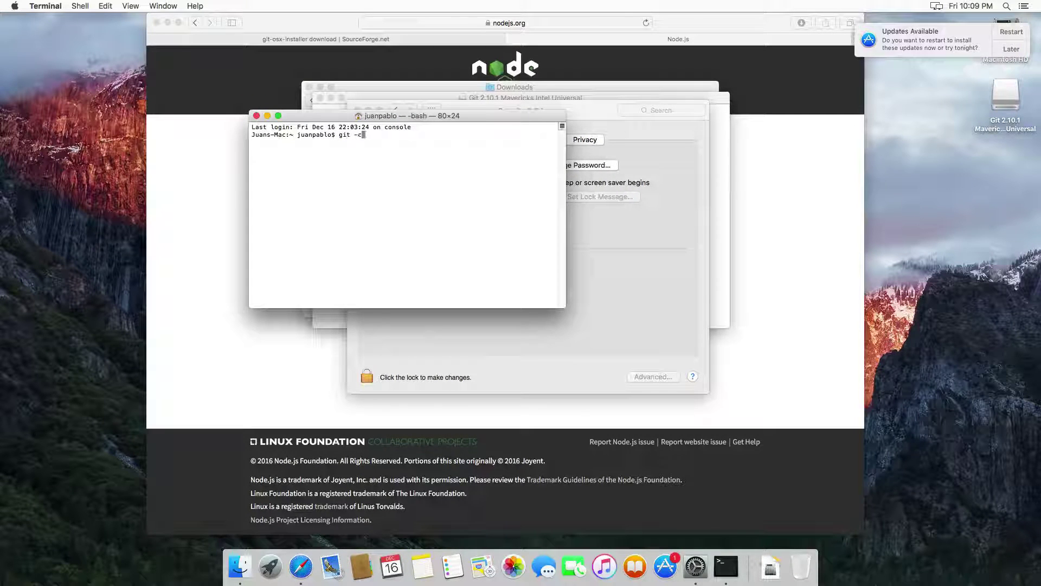
text(-version)
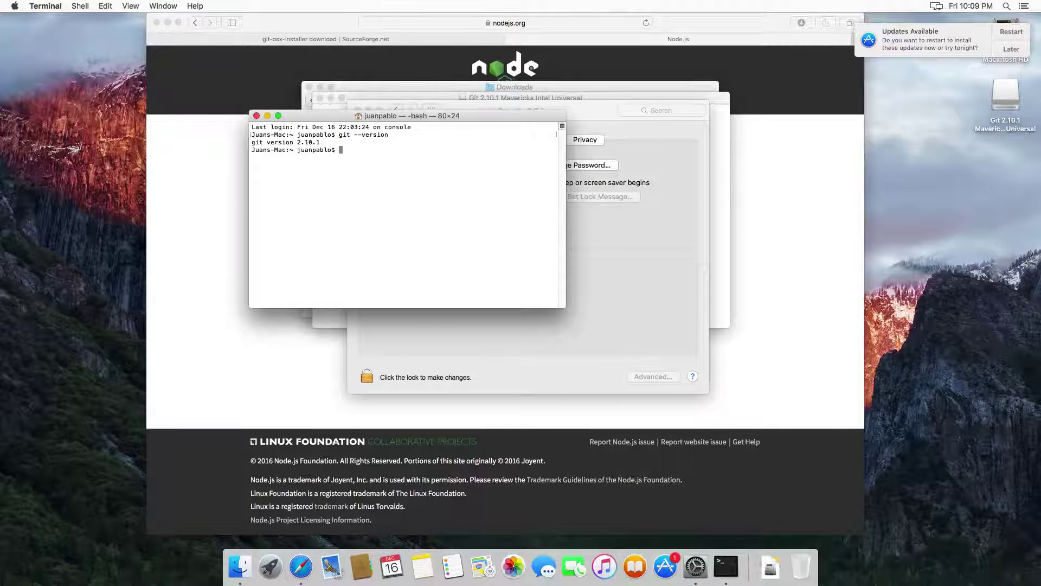
drag(330, 142, 250, 143)
click(268, 143)
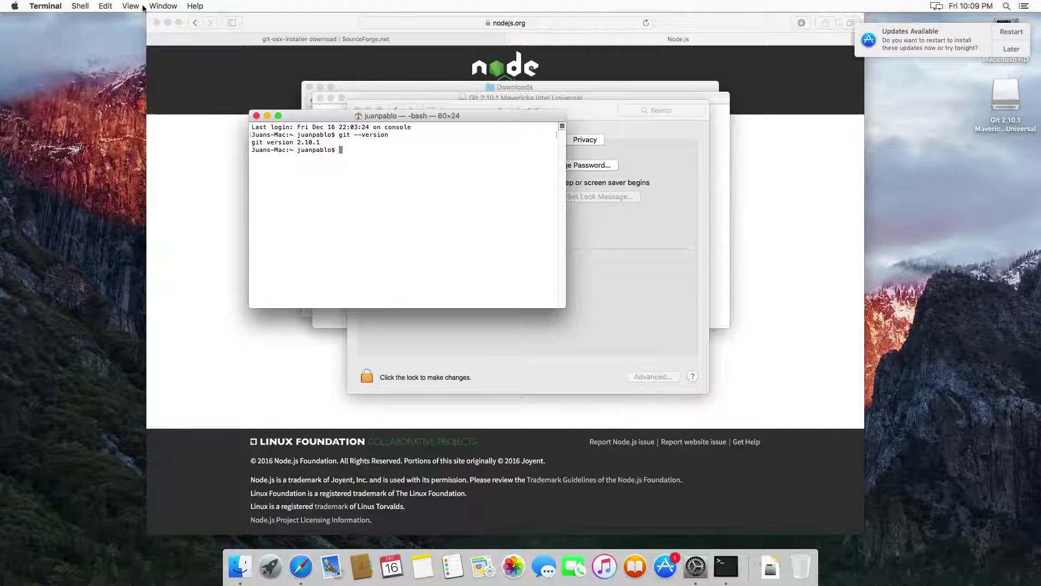
Step: Close Terminal and the Git volume window, then launch the Node.js installer package
click(256, 116)
drag(504, 117, 599, 129)
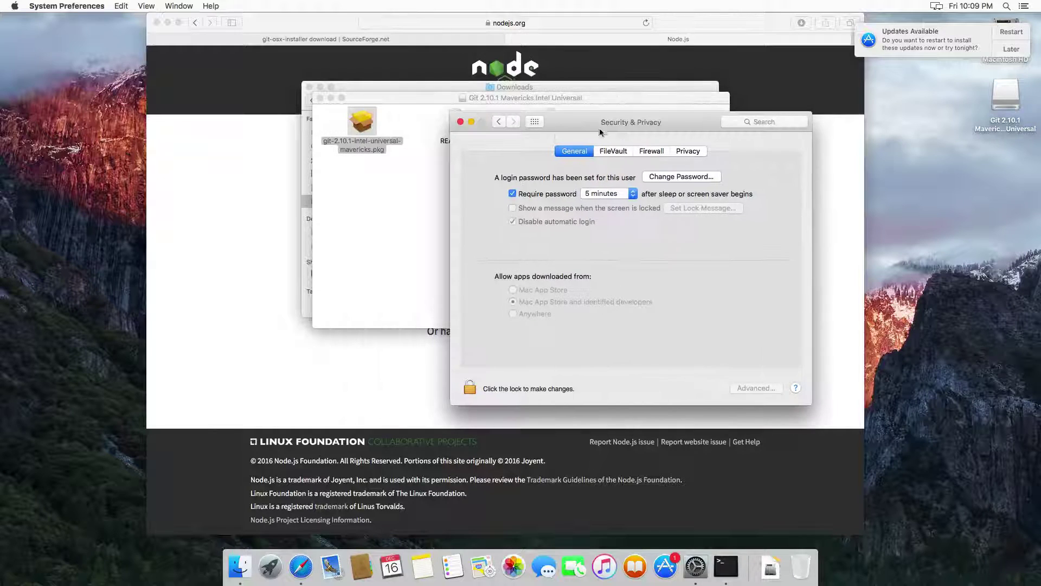
click(427, 125)
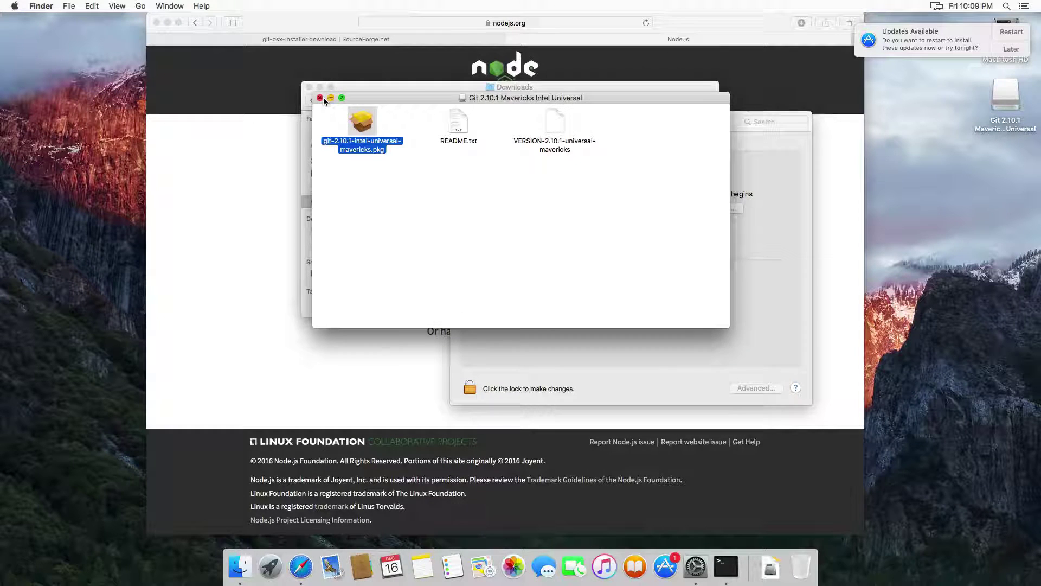
click(320, 98)
double_click(415, 139)
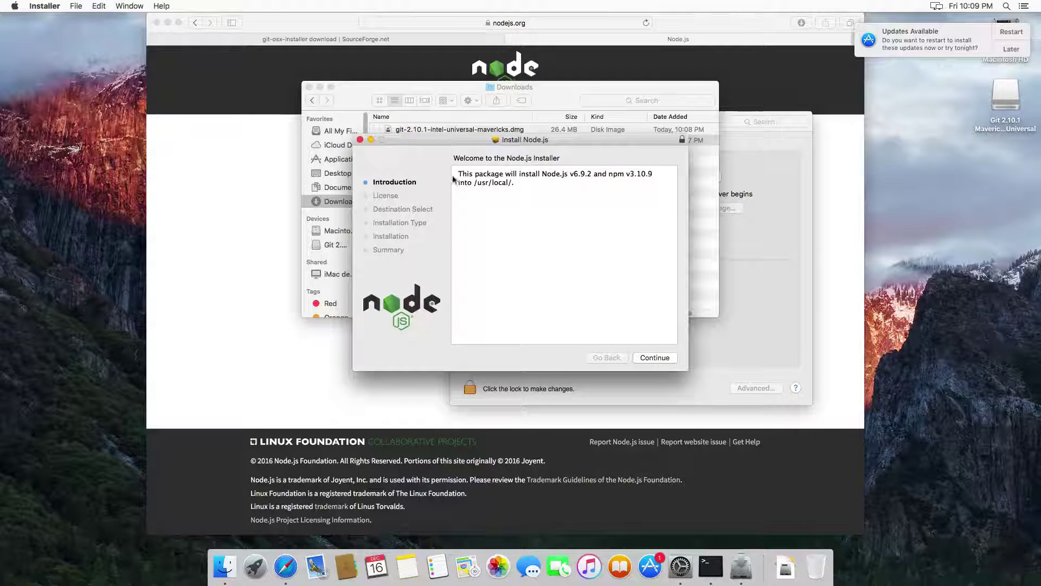
Step: Accept the Node.js license, install on Macintosh HD with the admin password, and close
click(661, 359)
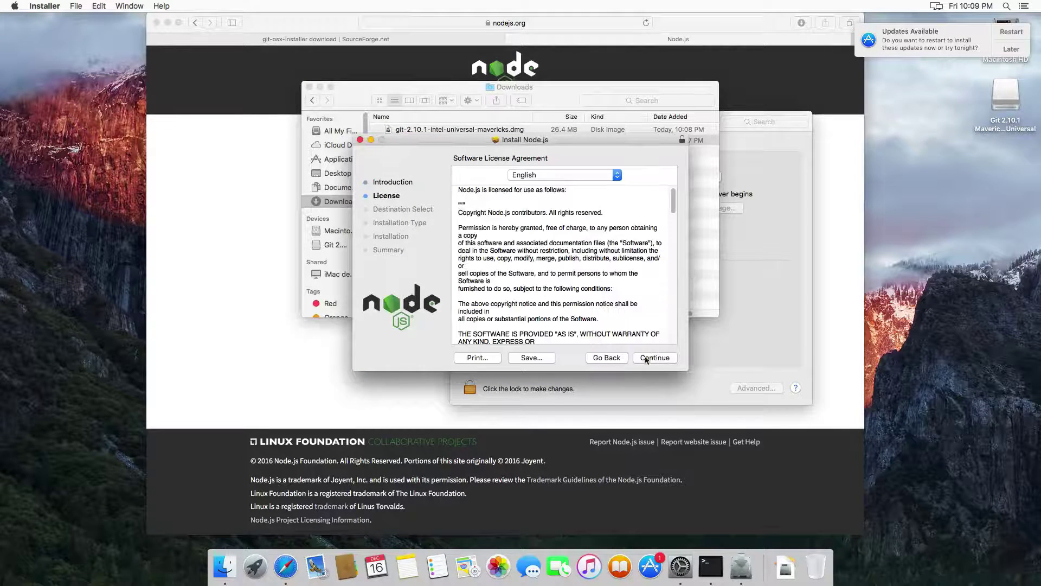
click(654, 359)
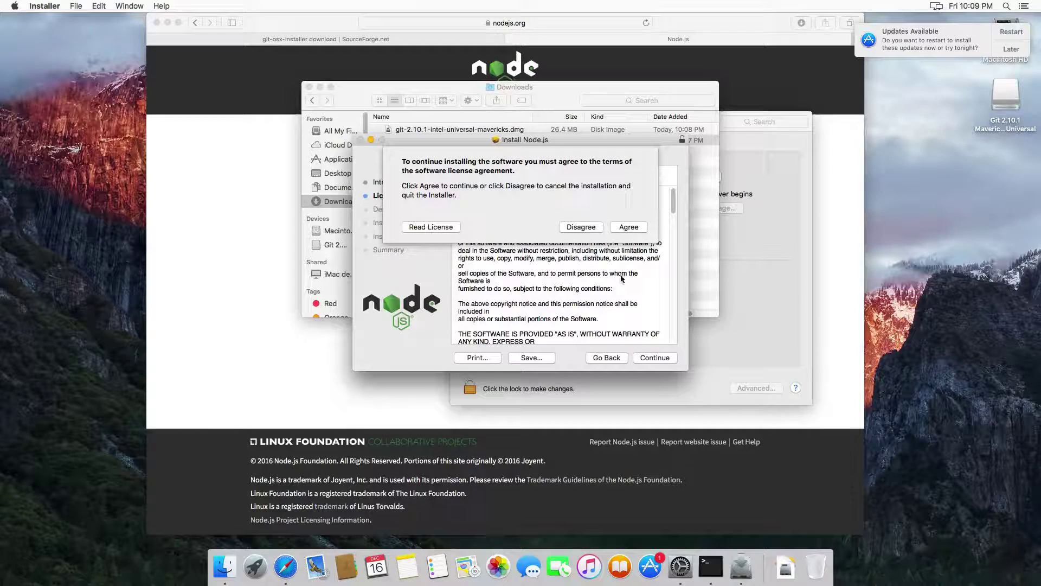
click(629, 227)
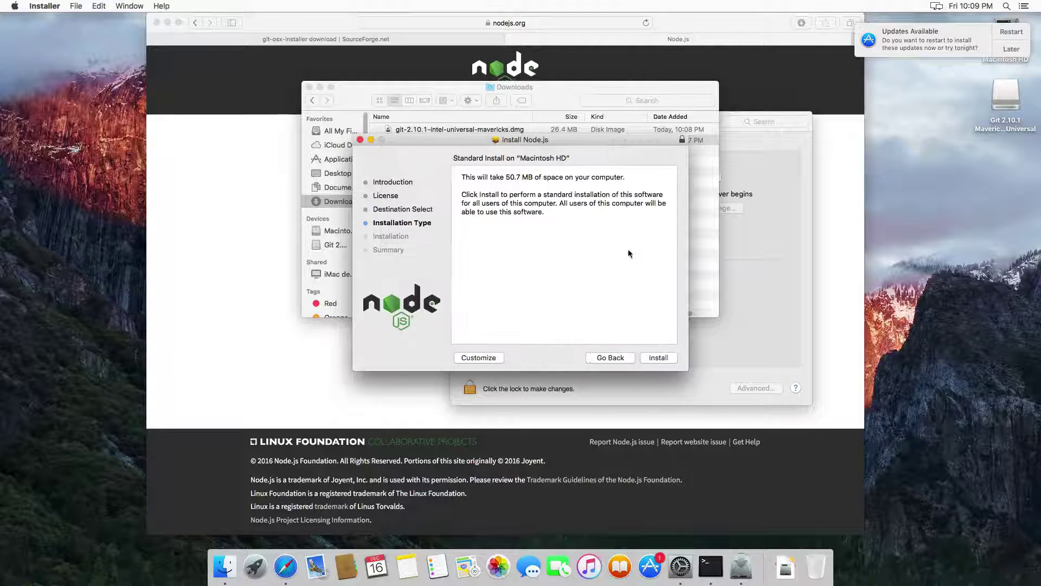
click(658, 358)
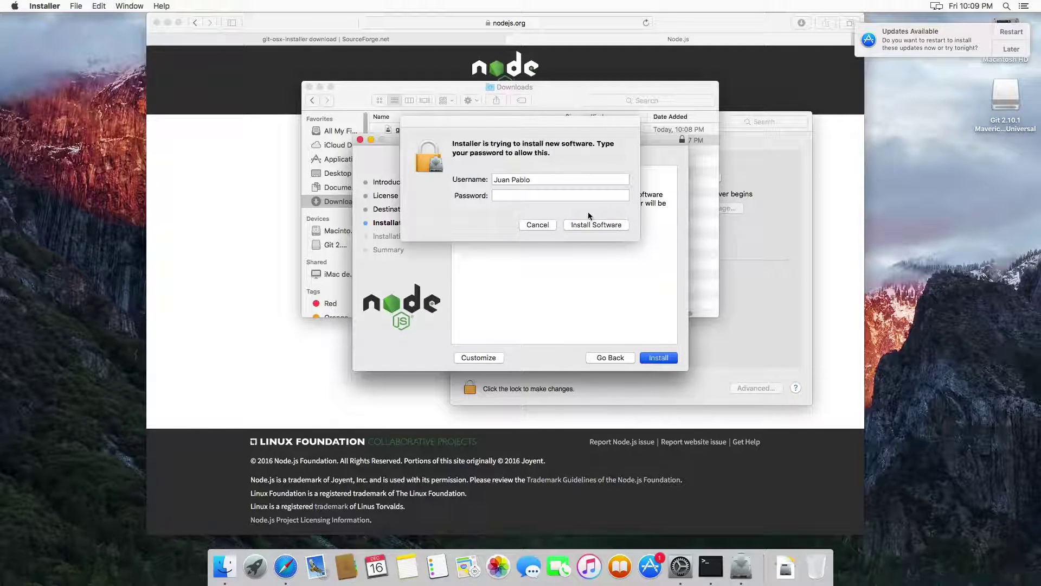
text(••••••)
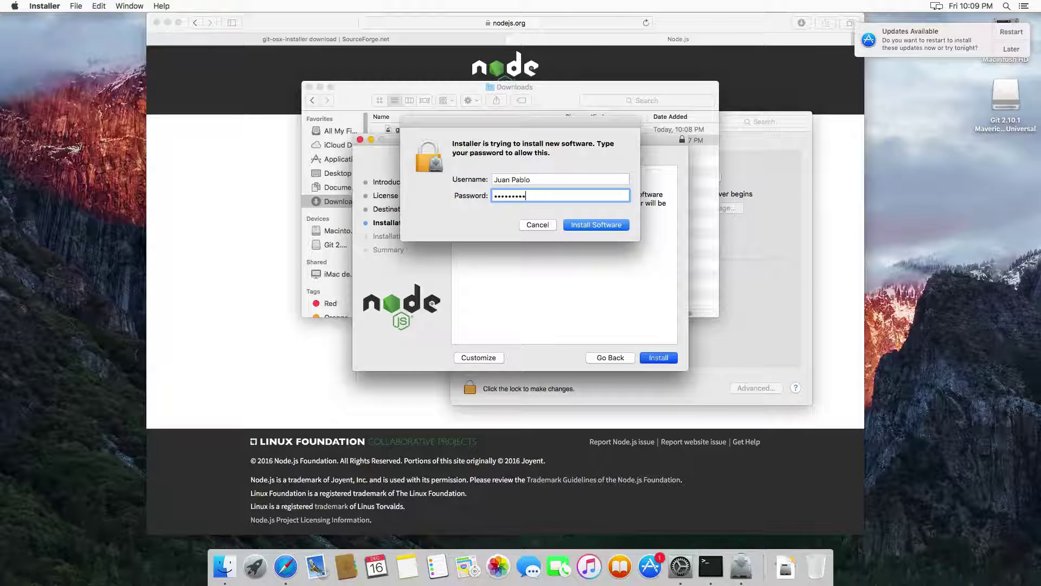
double_click(517, 197)
click(588, 225)
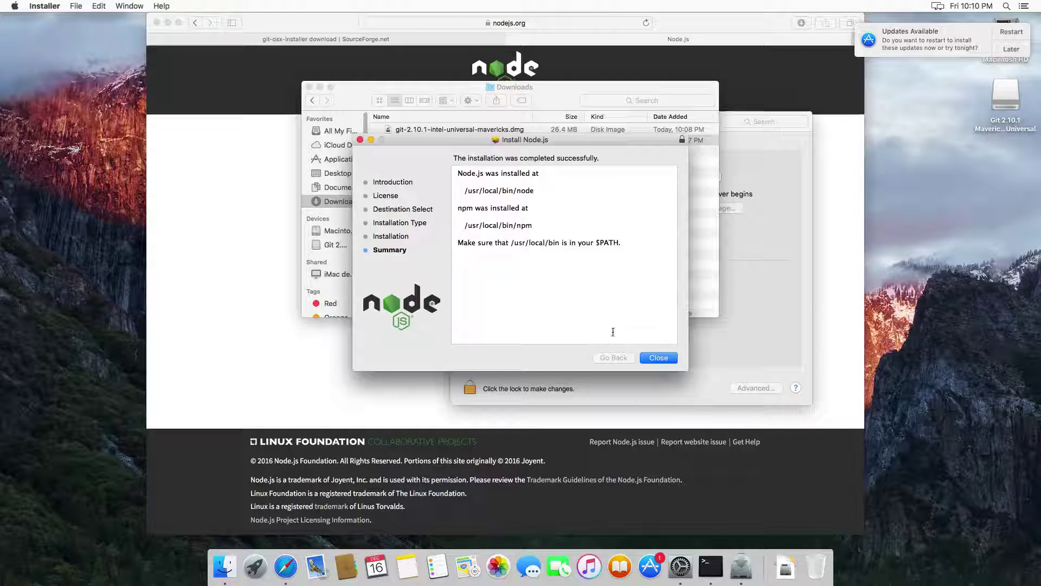
click(652, 360)
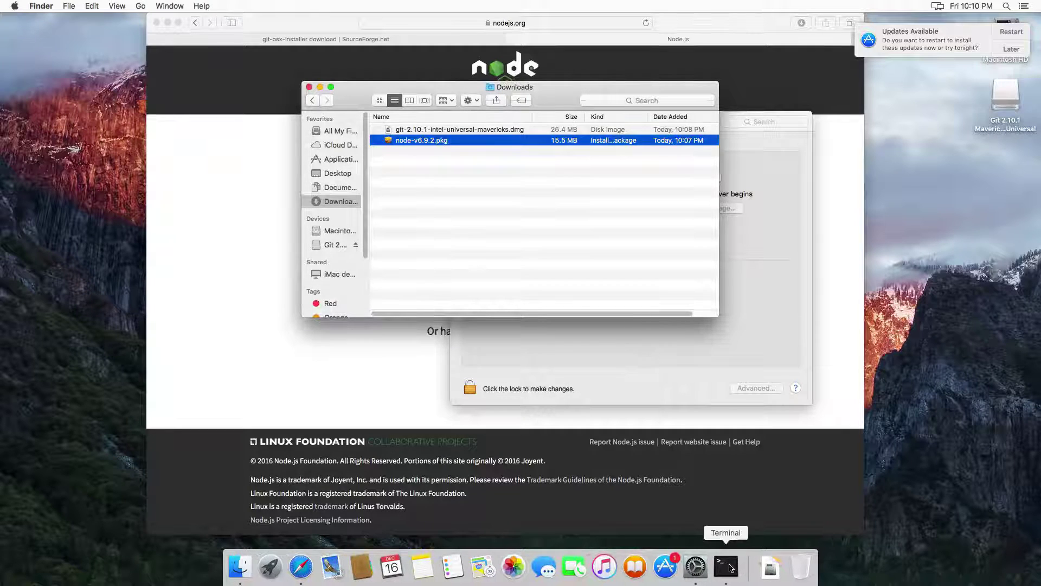
Step: In a new Terminal window, run node -v and npm -v, showing v6.9.2 and 3.10.9
click(727, 566)
drag(435, 116, 541, 173)
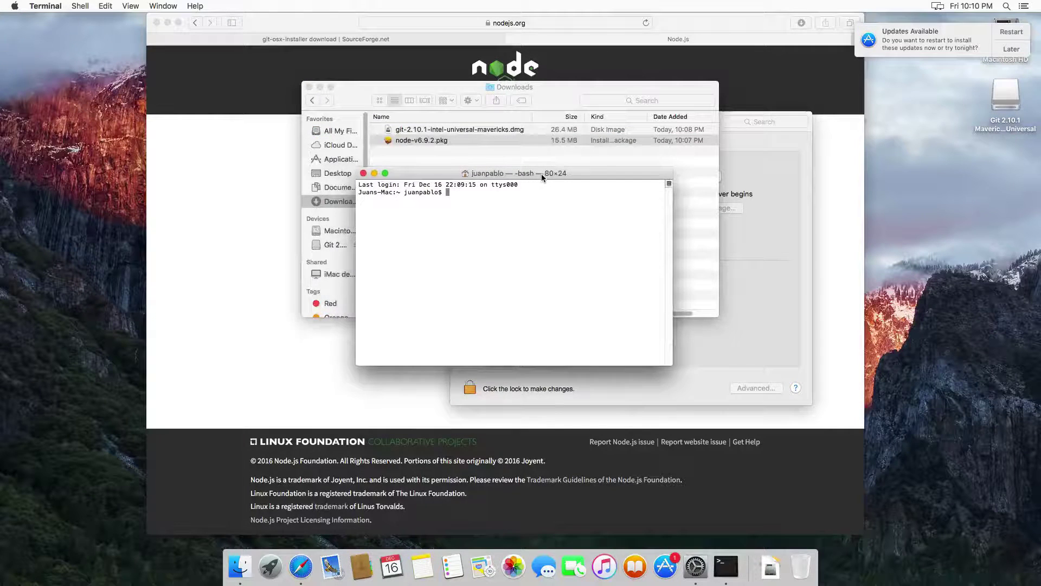
text(node -v)
key(Return)
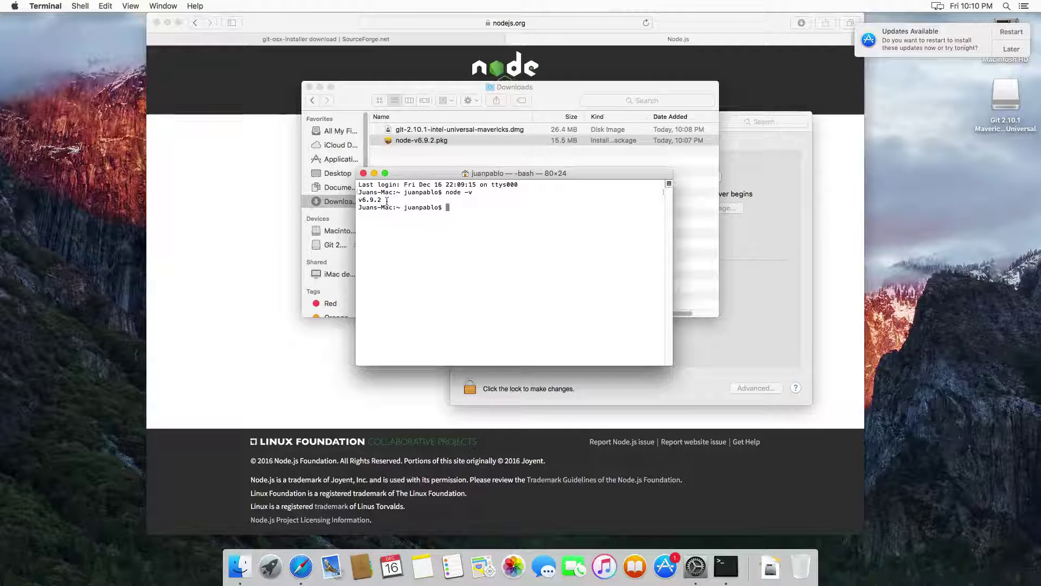
text(npm -v)
key(Return)
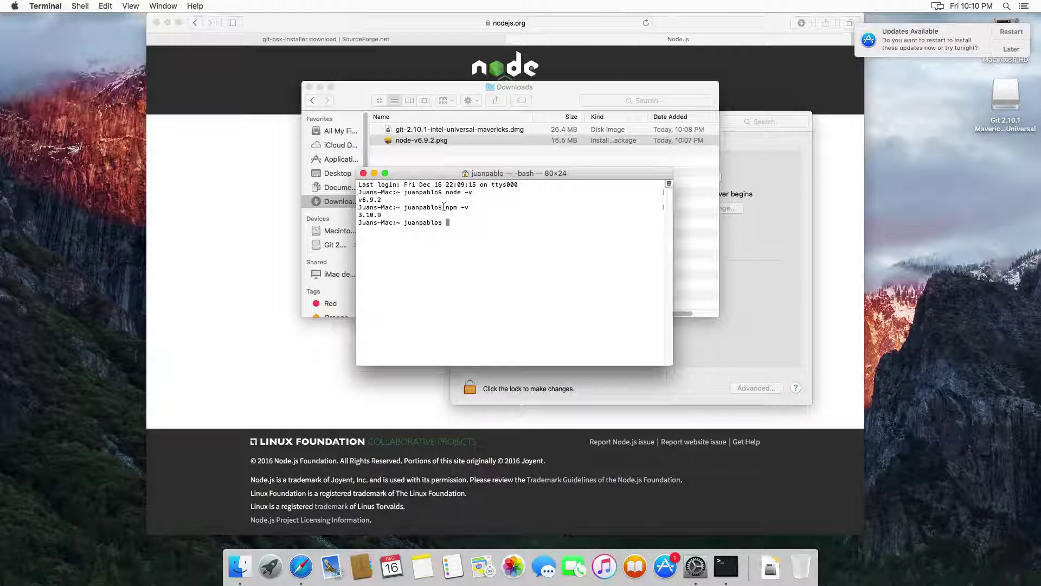
drag(409, 214, 377, 207)
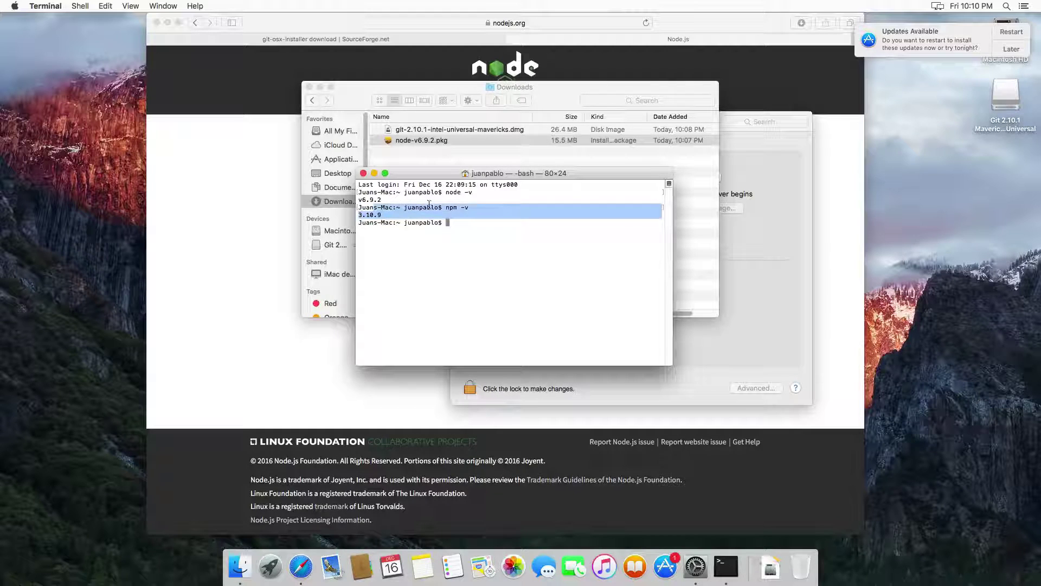
click(494, 224)
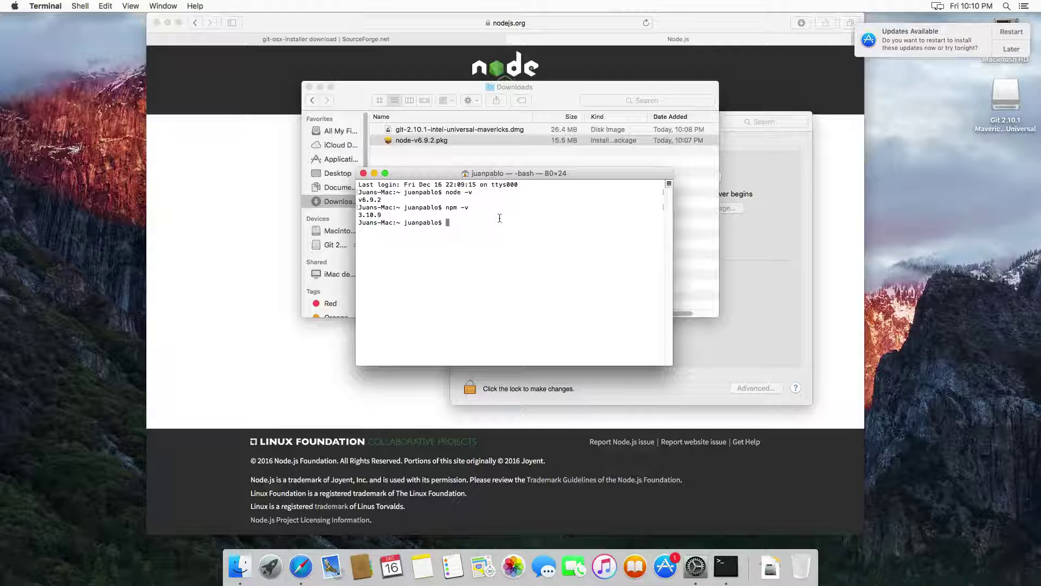
Step: Type npm install -g gulp at the prompt, adjusting text size with View Smaller and Bigger
text(npm install)
click(131, 6)
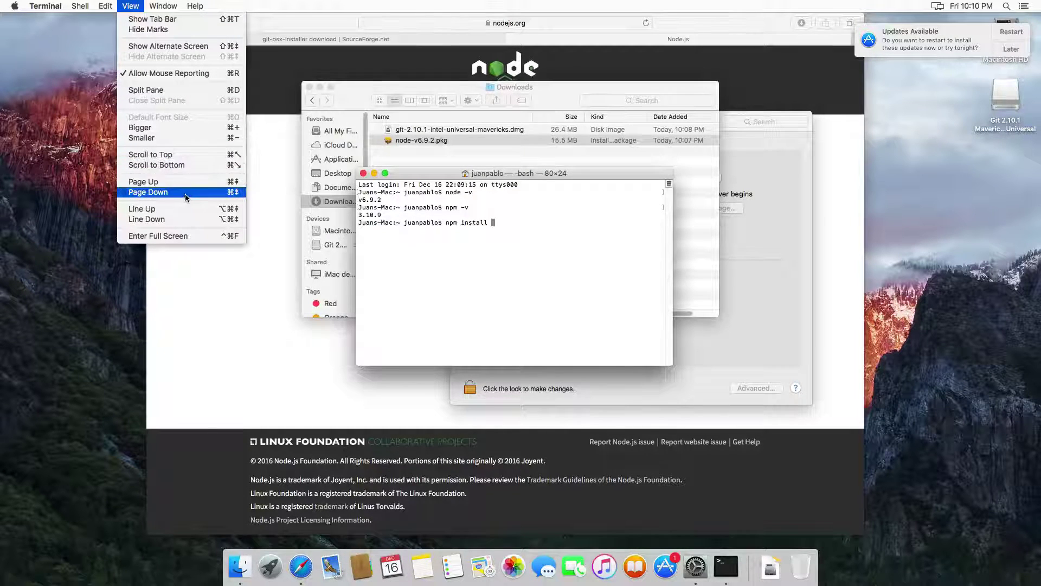
click(183, 139)
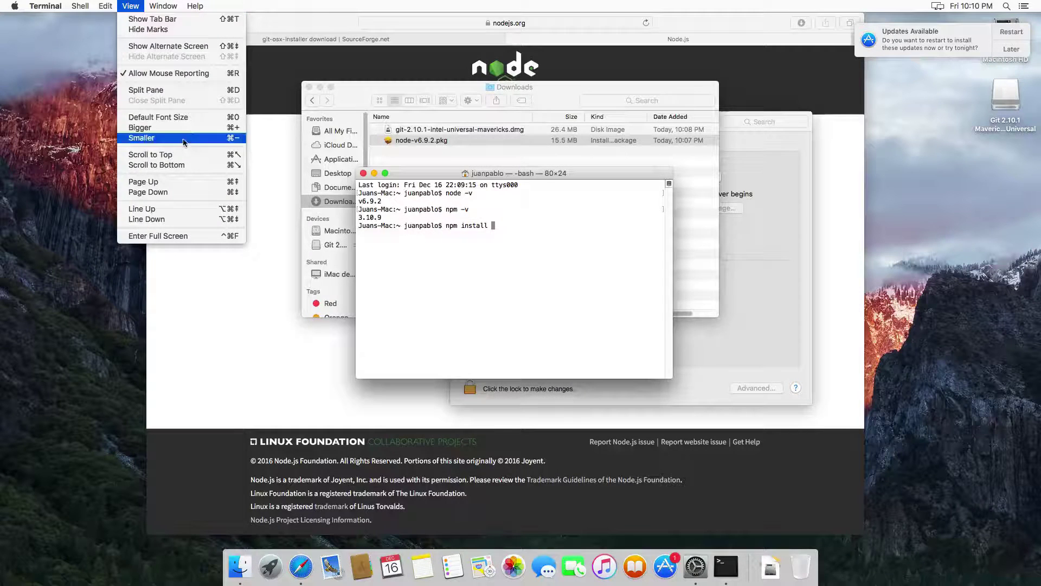
click(182, 129)
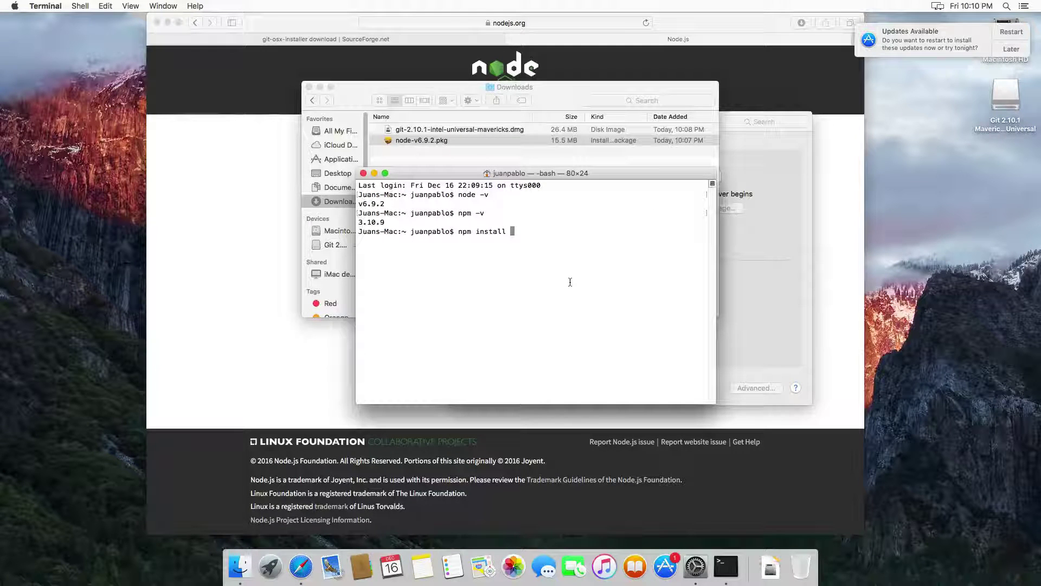
drag(610, 177, 591, 184)
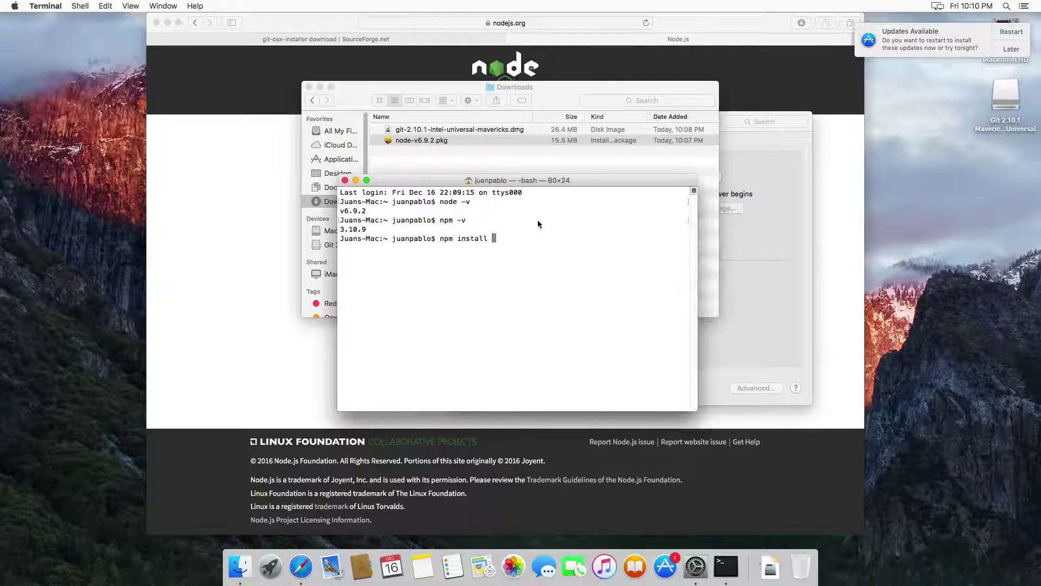
text(d)
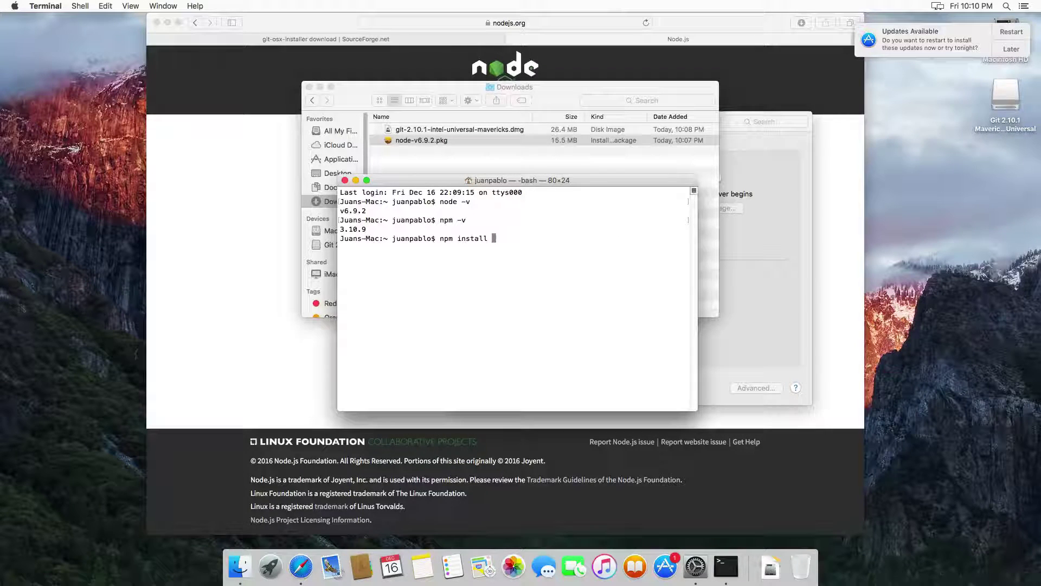
text(-g)
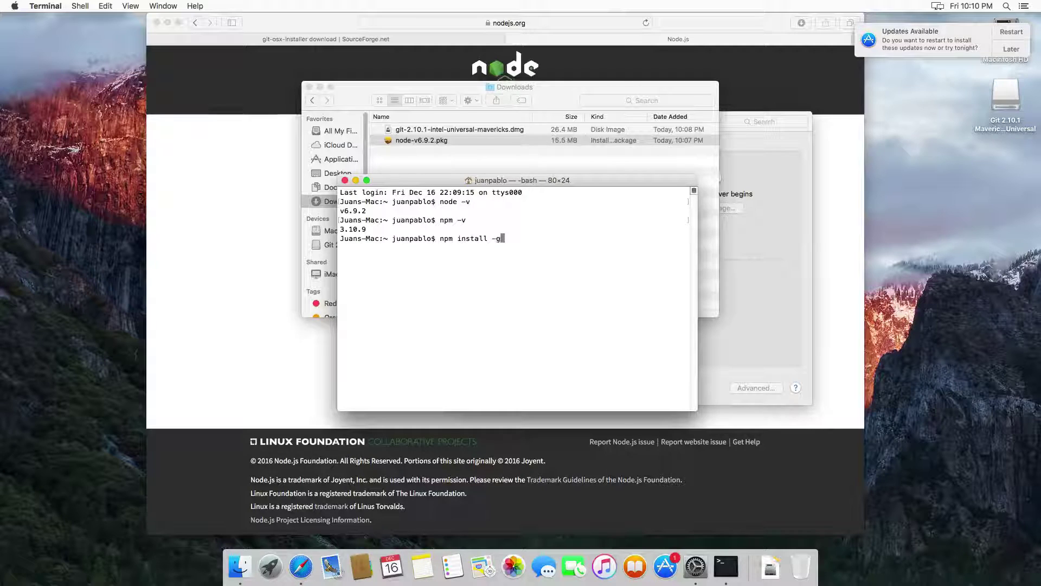
text(gulp)
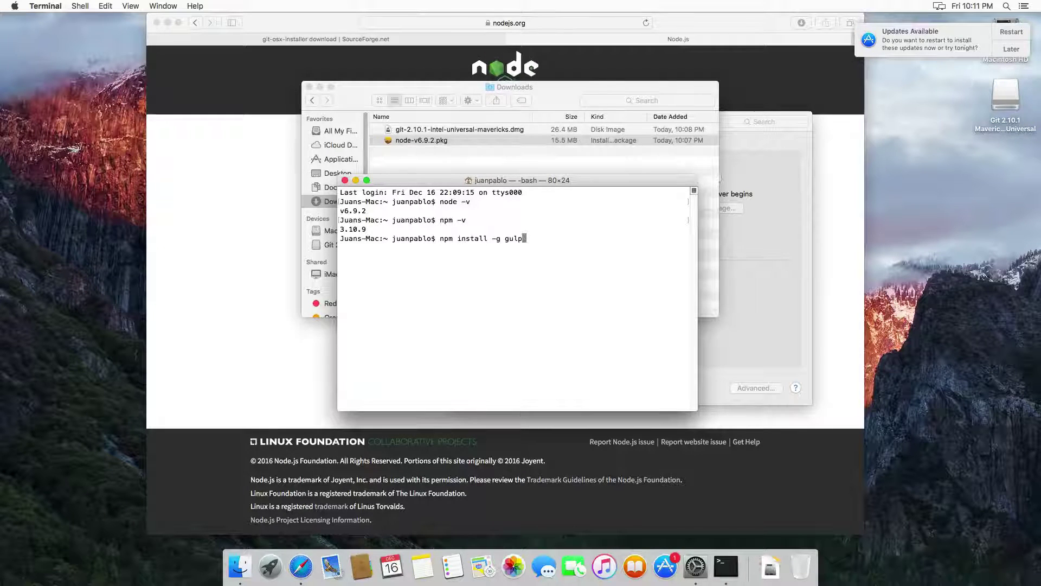
Step: Run npm install -g gulp, which fails with EACCES, then recall the command
key(Return)
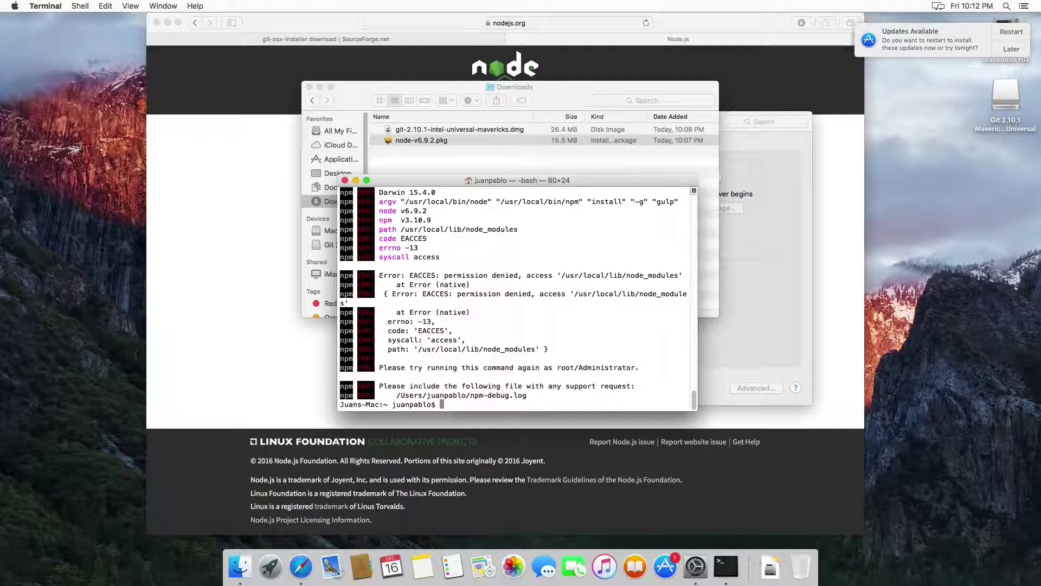
key(Up)
key(Left)
key(Left)
key(Left)
key(Left)
key(Left)
key(Left)
key(Left)
key(Left)
key(Left)
key(Left)
key(Left)
key(Left)
key(Left)
key(Left)
key(Left)
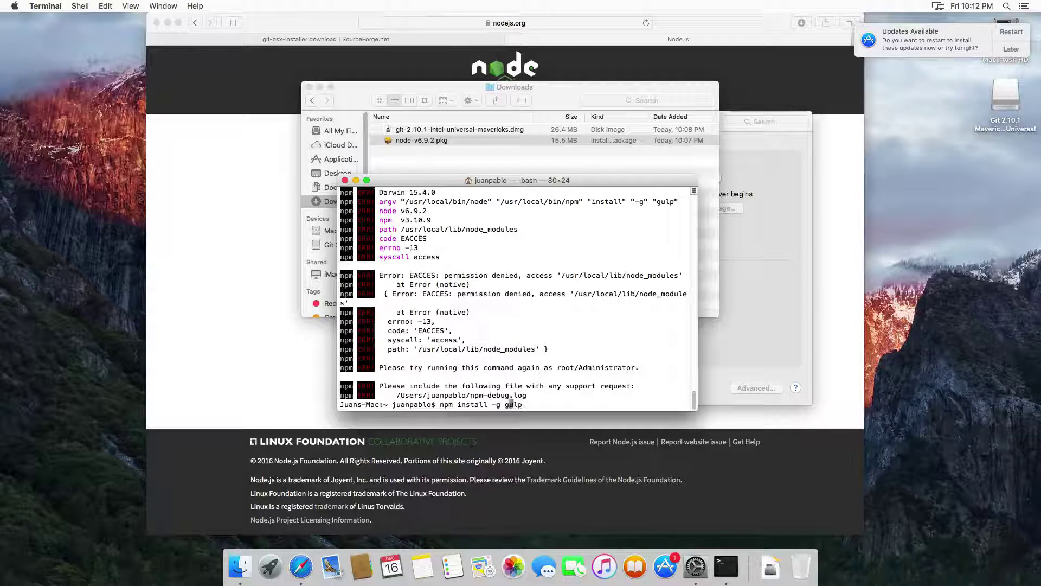
Step: Rerun the global gulp install prefixed with sudo and enter the administrator password
key(Left)
key(Left)
key(Left)
key(Left)
text(sudo)
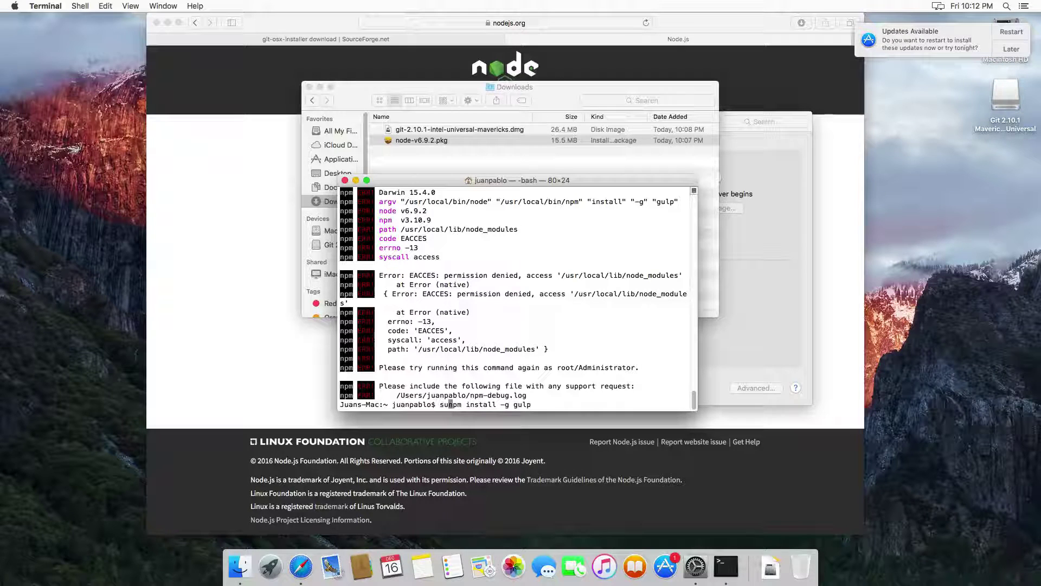
key(Return)
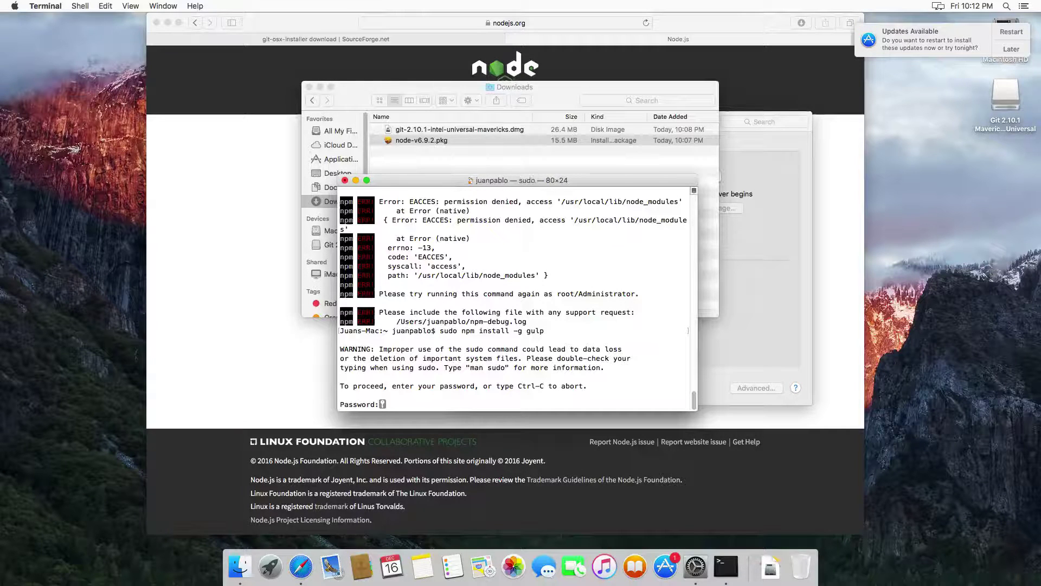
key(Return)
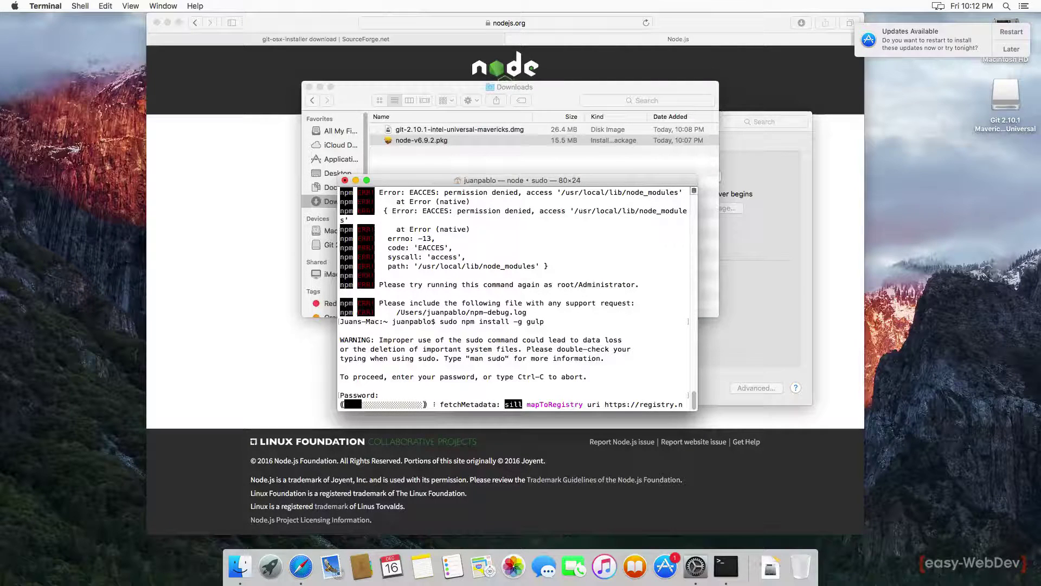
Step: Review the install output, including the /usr/local/bin/gulp link and gulp's dependency tree
scroll(569, 261, up, 10)
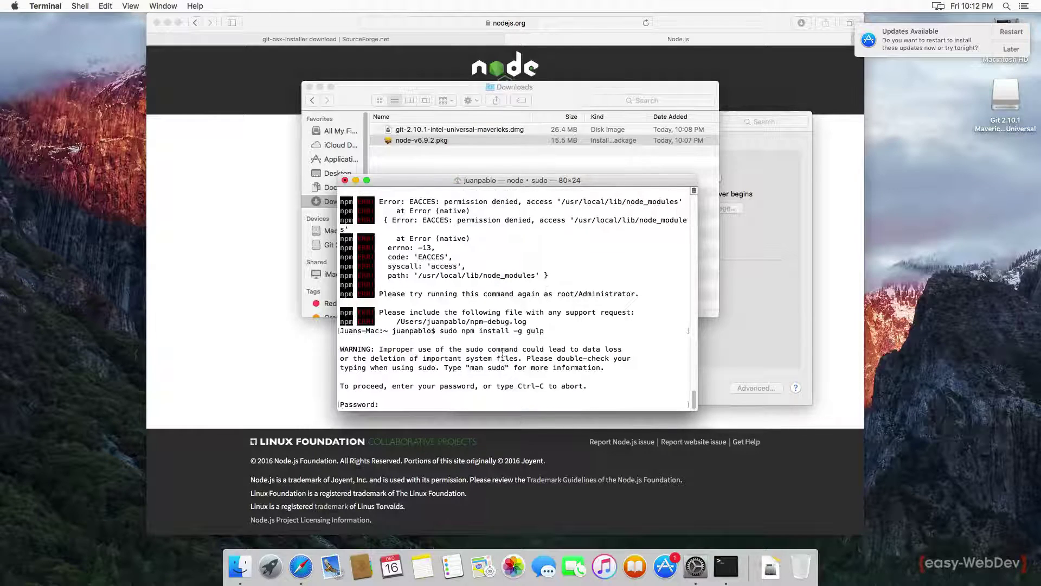
scroll(502, 352, up, 5)
scroll(502, 352, down, 5)
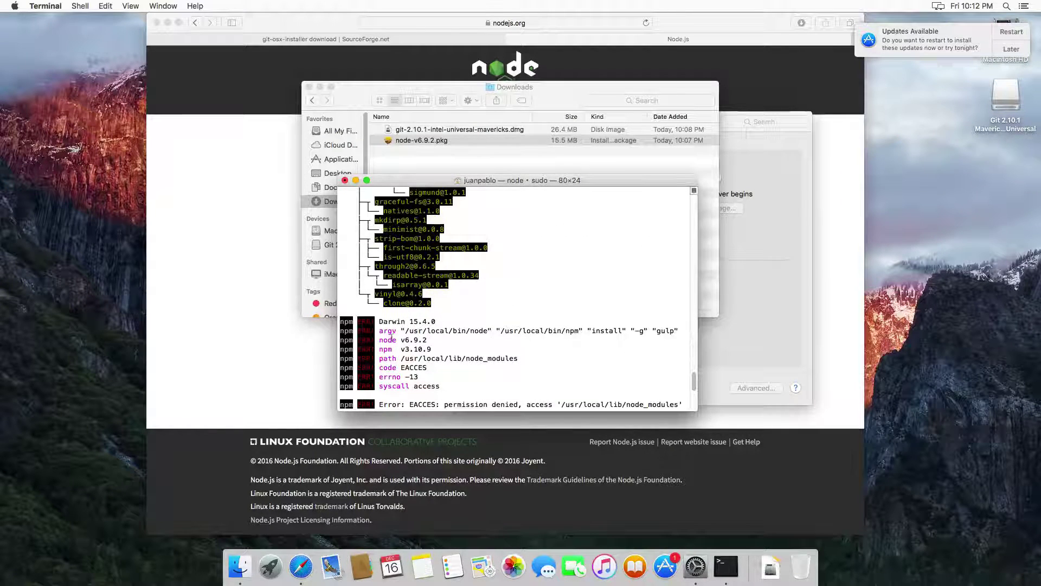
scroll(392, 338, down, 15)
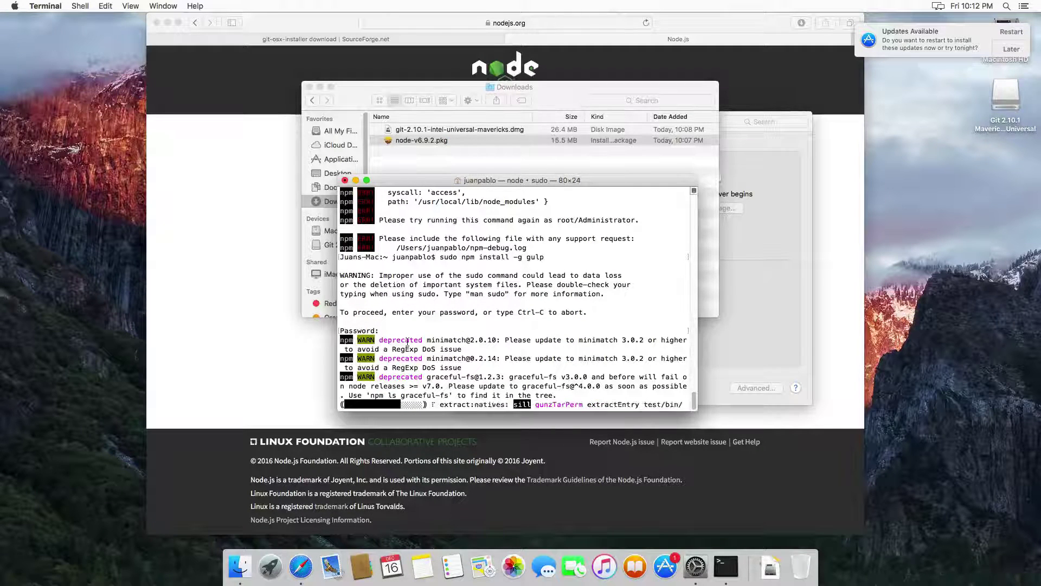
drag(393, 340, 391, 327)
click(391, 328)
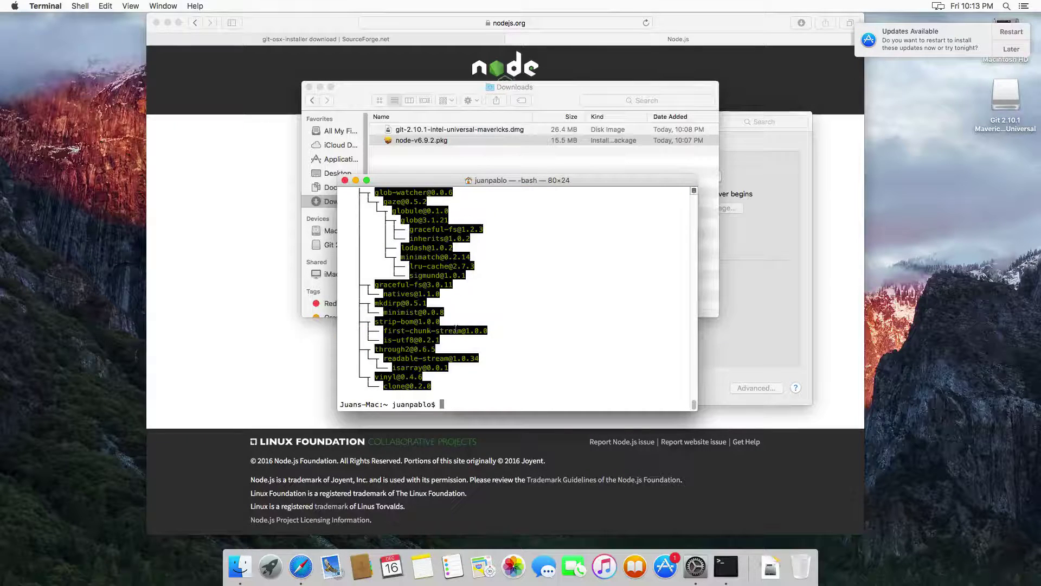
scroll(452, 329, up, 10)
scroll(450, 331, down, 10)
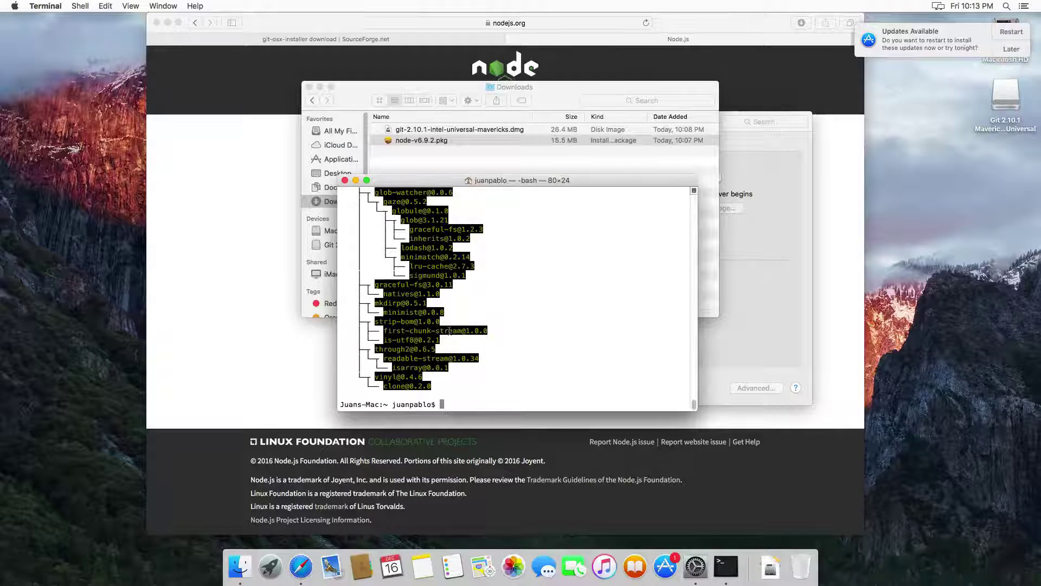